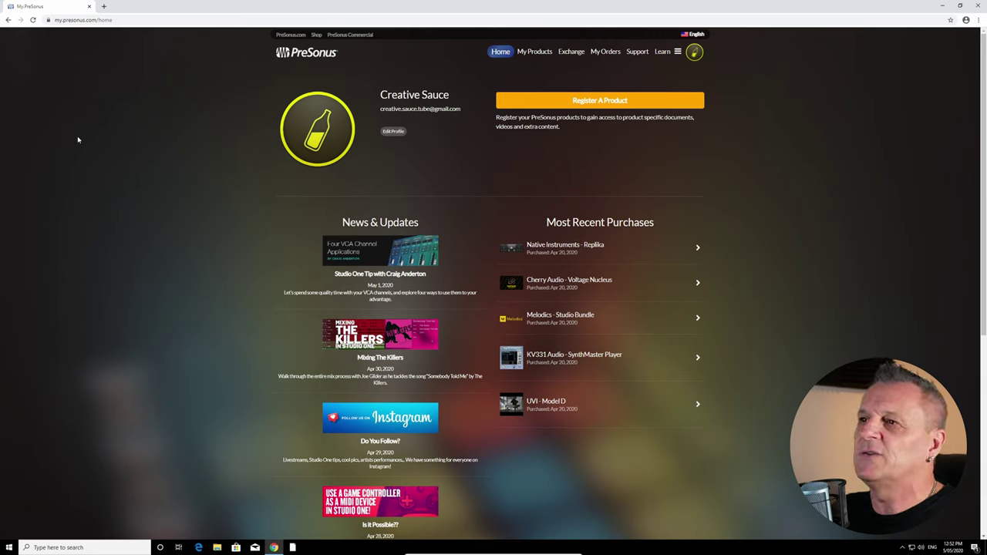
# Step: Look over the product registration form in My Products, close it, and download the Studio One 4 Professional installer
pyautogui.click(540, 53)
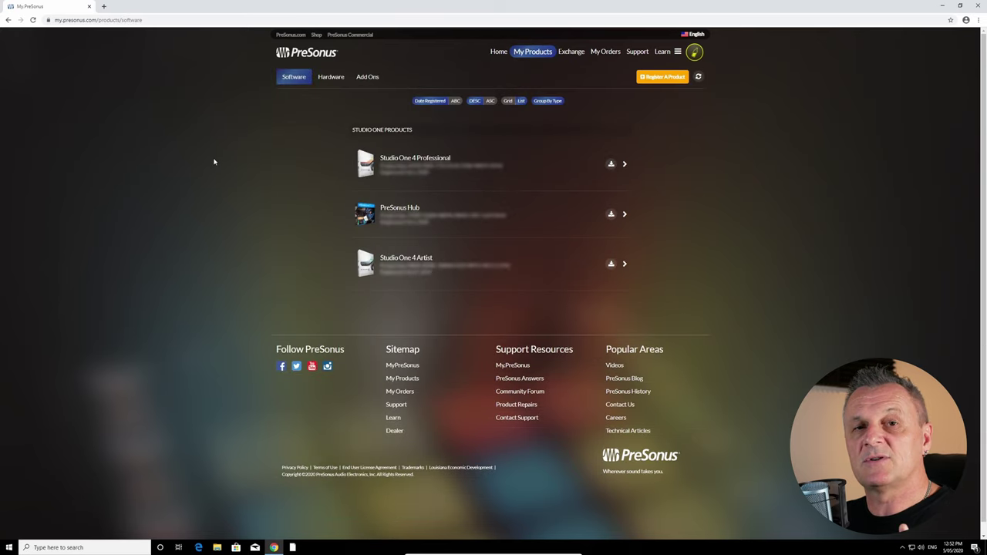
pyautogui.click(663, 78)
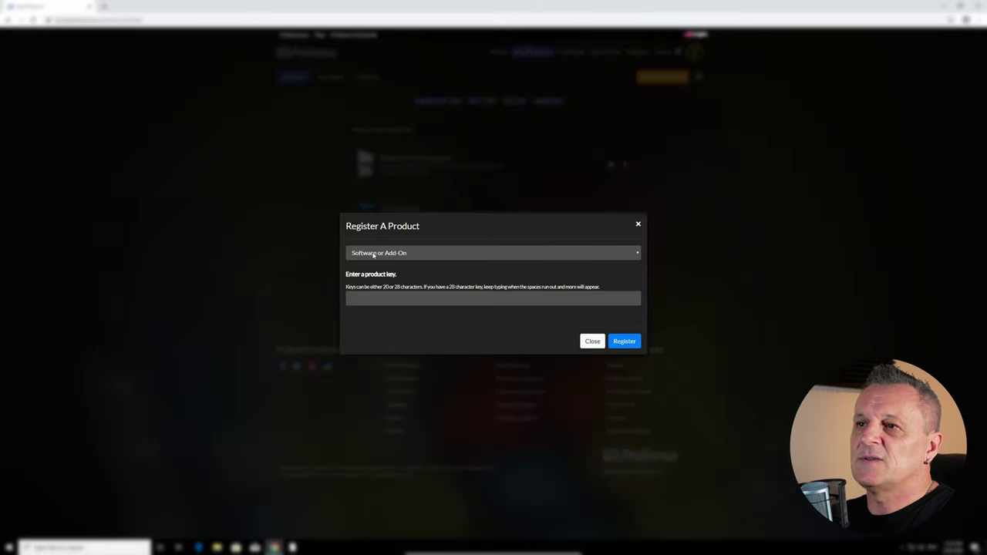
pyautogui.click(639, 224)
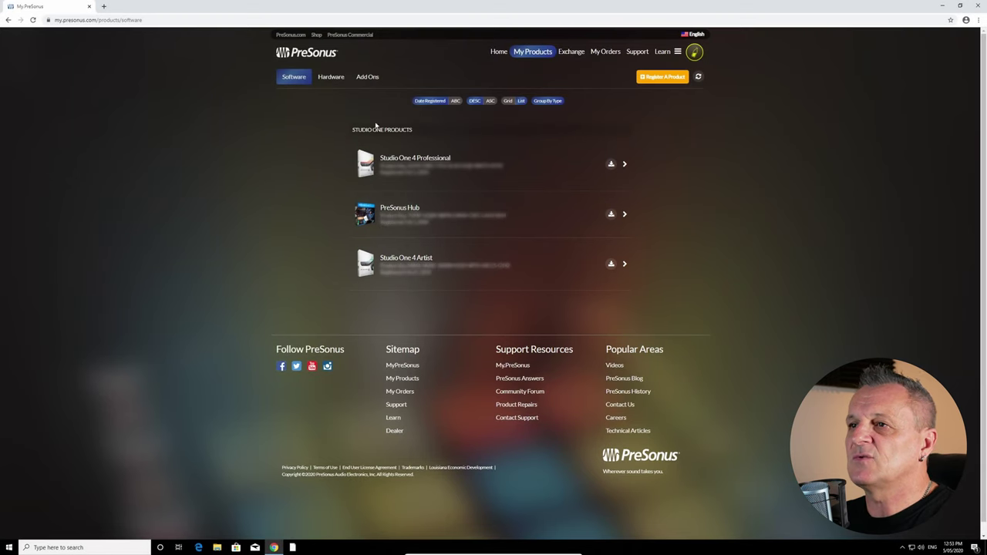
pyautogui.click(611, 166)
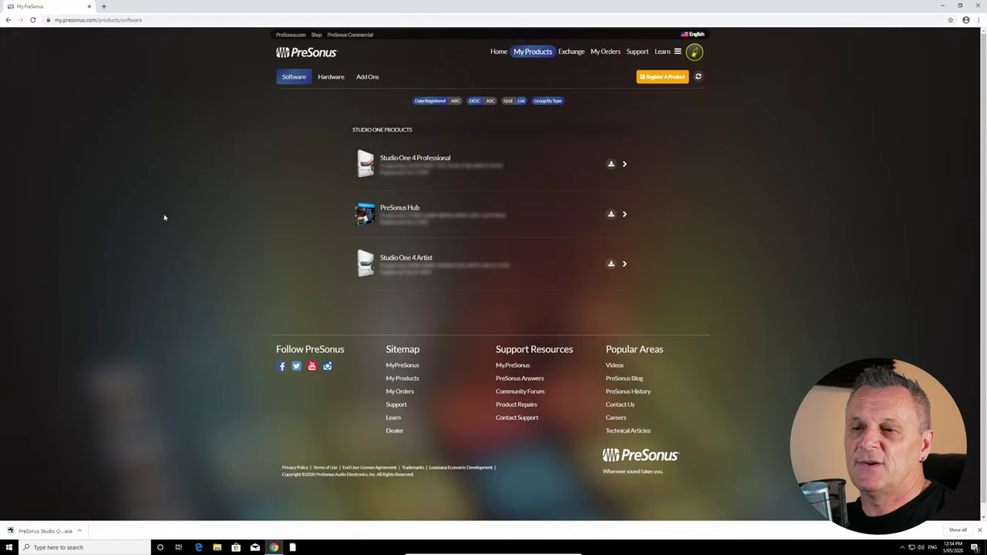
# Step: Run the downloaded installer in English, accept its license terms, and install Studio One 4 in C:\Program Files\PreSonus\Studio One 4
pyautogui.click(43, 531)
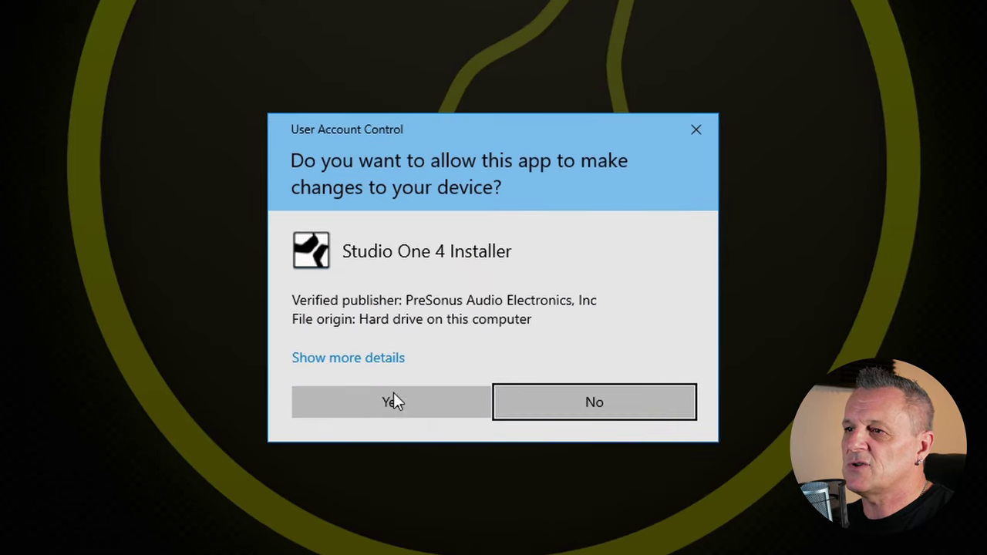
pyautogui.click(392, 405)
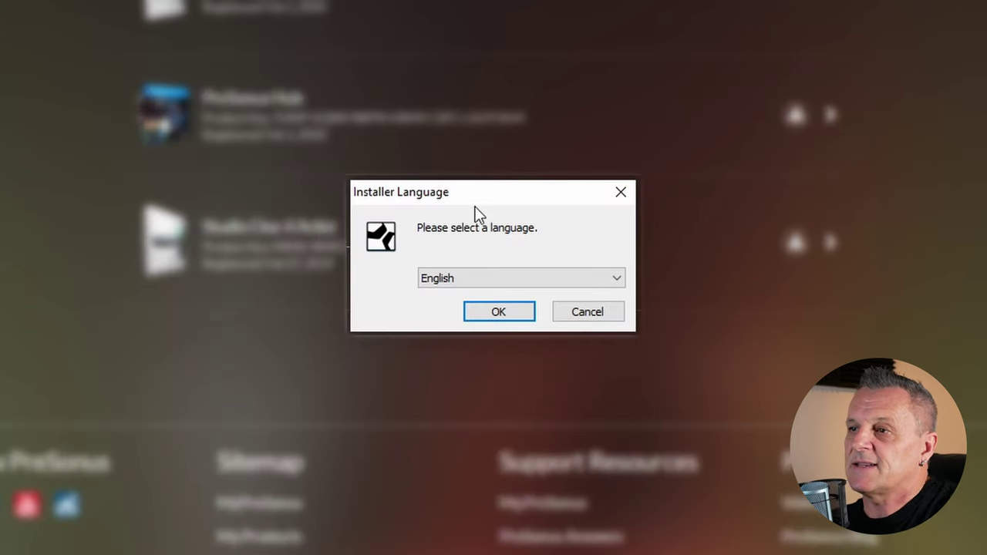
pyautogui.click(494, 313)
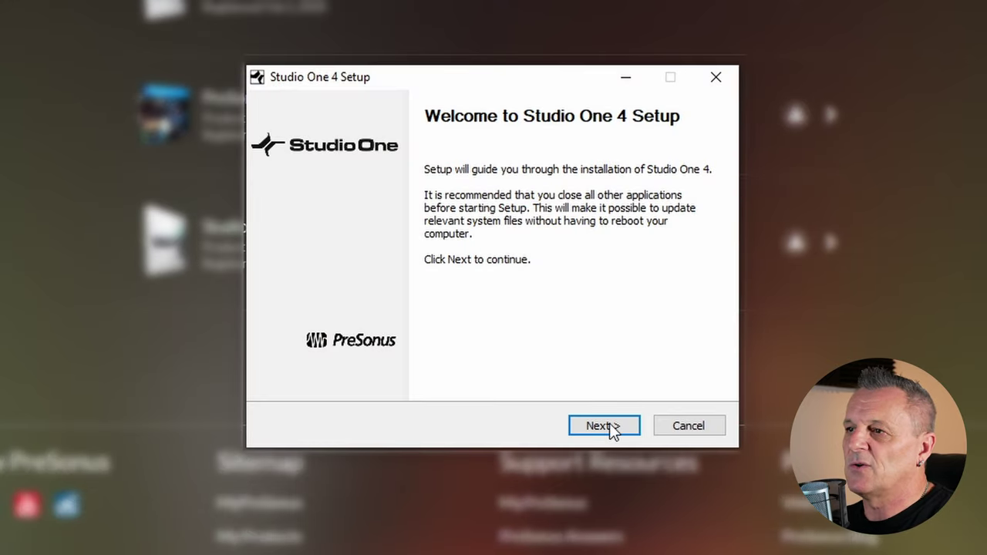
pyautogui.click(587, 427)
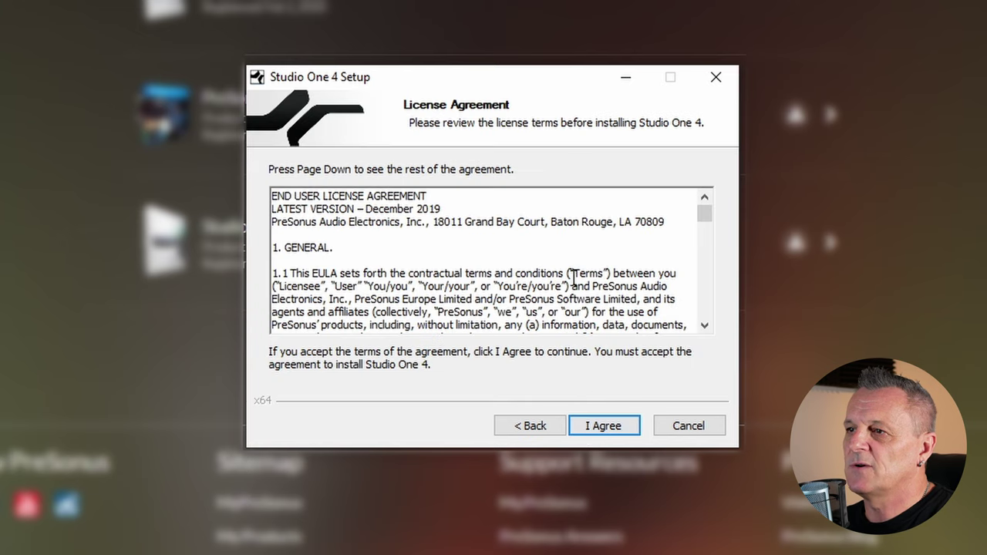
pyautogui.click(600, 427)
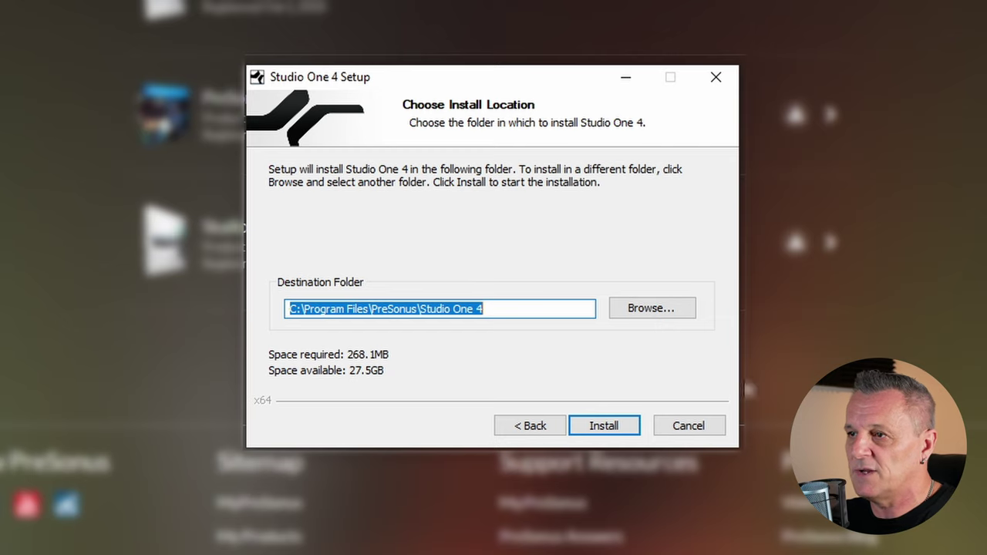
pyautogui.click(614, 434)
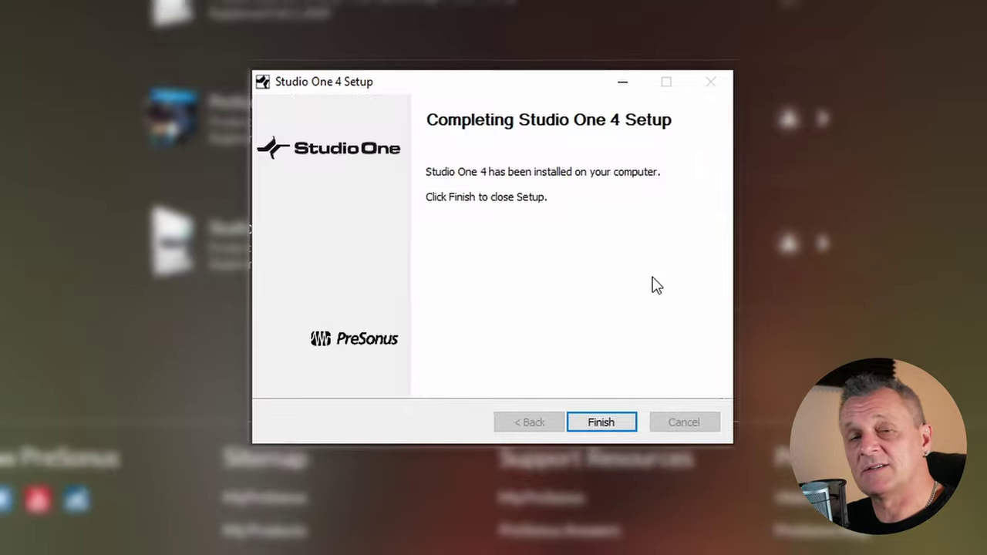
pyautogui.click(601, 422)
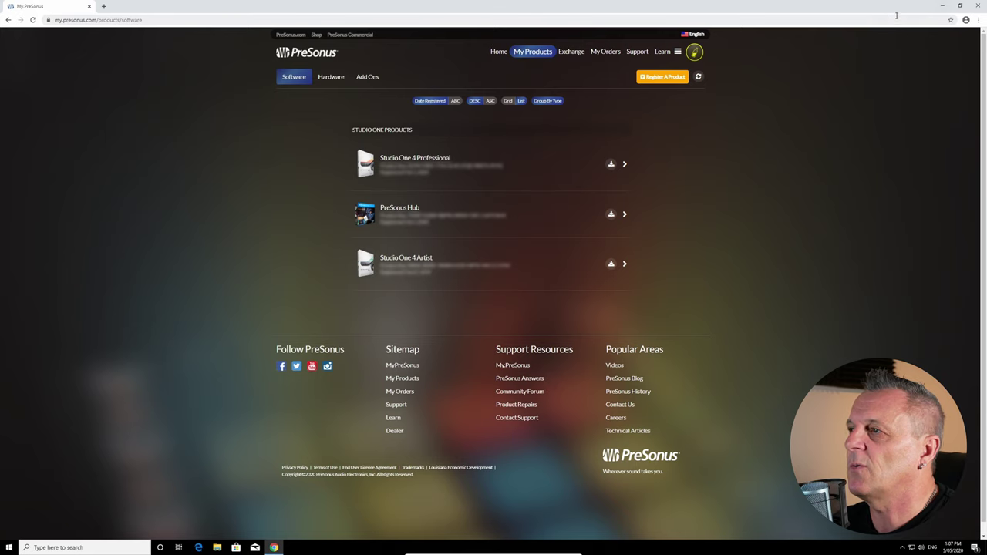
# Step: Minimize the browser and launch Studio One 4 by searching Windows for "studi"
pyautogui.click(941, 6)
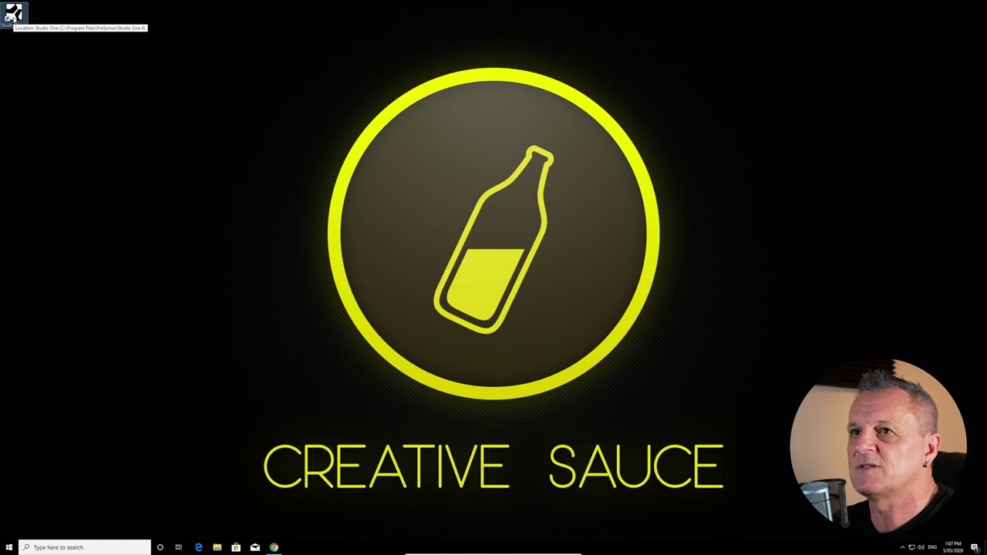
pyautogui.click(68, 546)
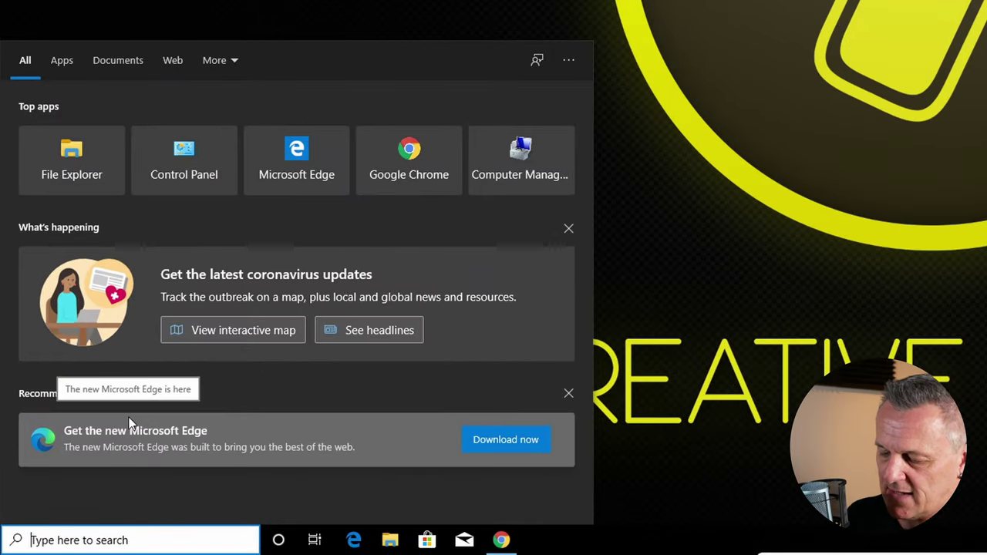
pyautogui.write('stud')
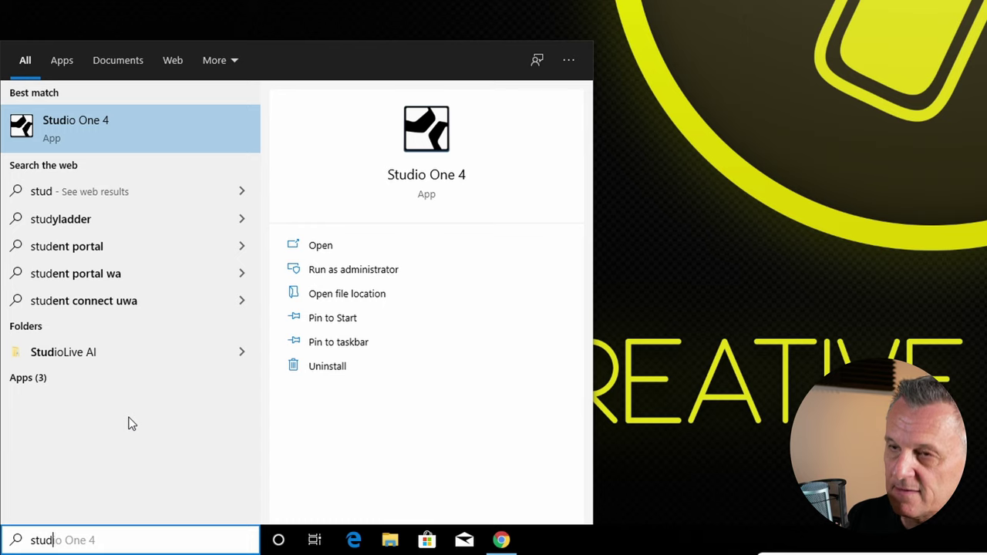
pyautogui.write('i')
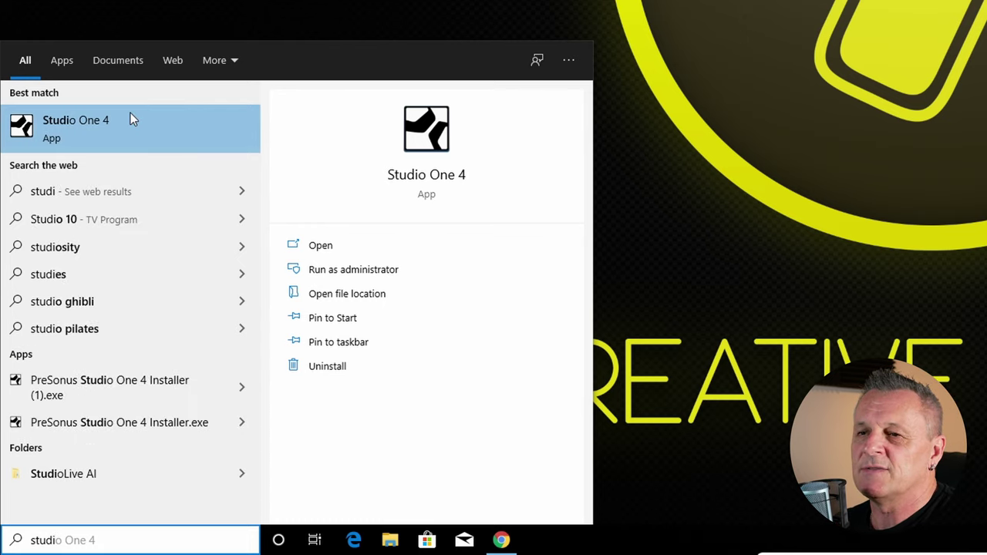
pyautogui.click(87, 121)
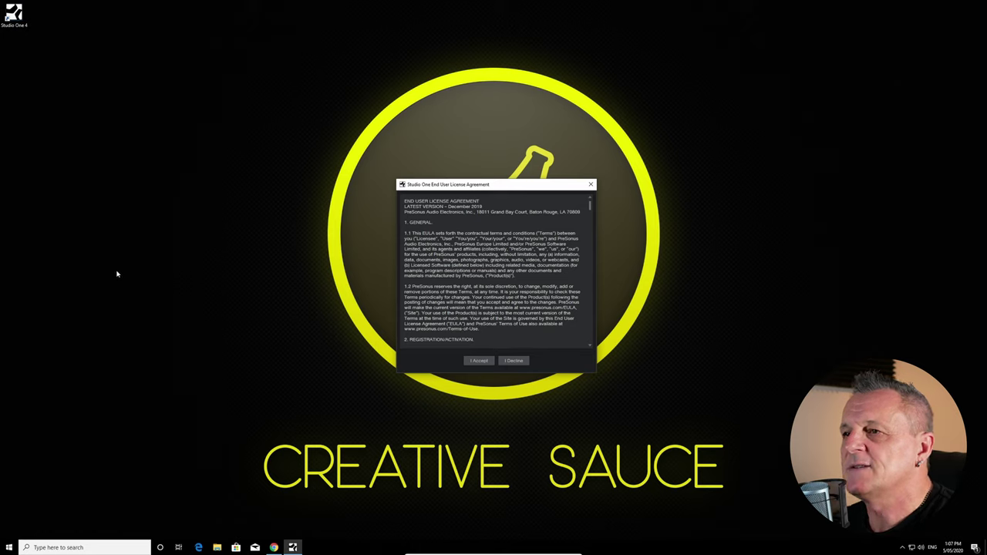
# Step: Accept the end user license agreement and log in with the PreSonus account's e-mail and password
pyautogui.click(480, 361)
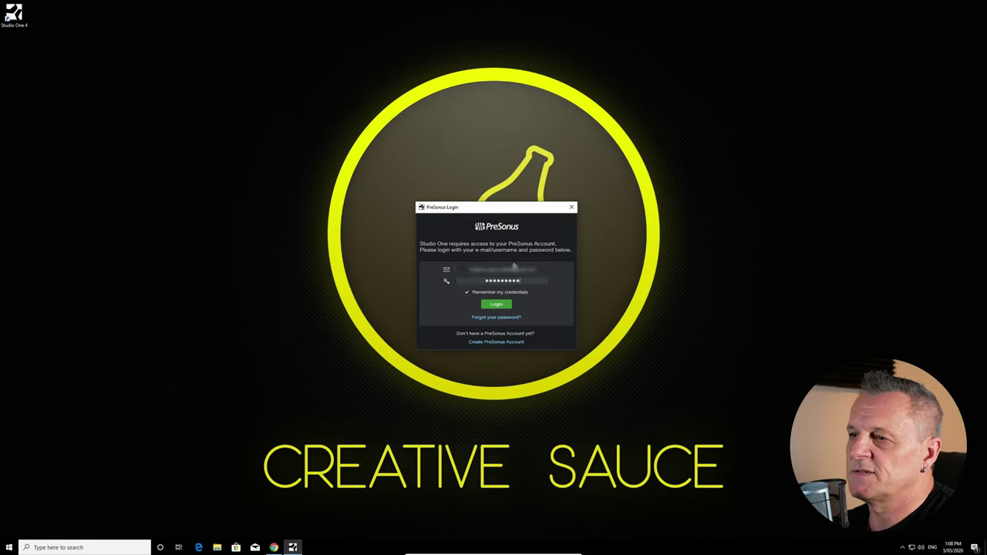
pyautogui.click(497, 305)
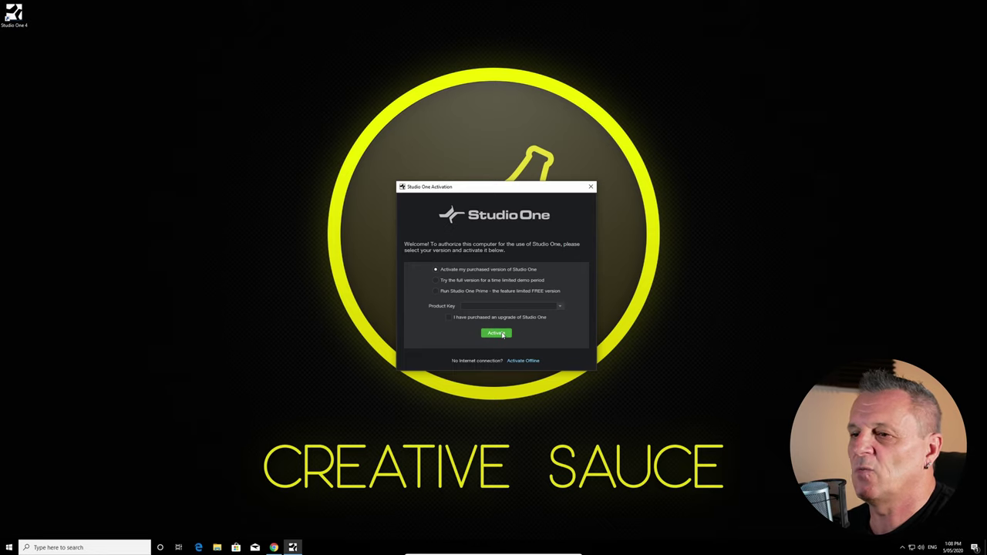
# Step: Switch to Chrome and copy the product key from the Studio One 4 Professional product page
pyautogui.click(274, 547)
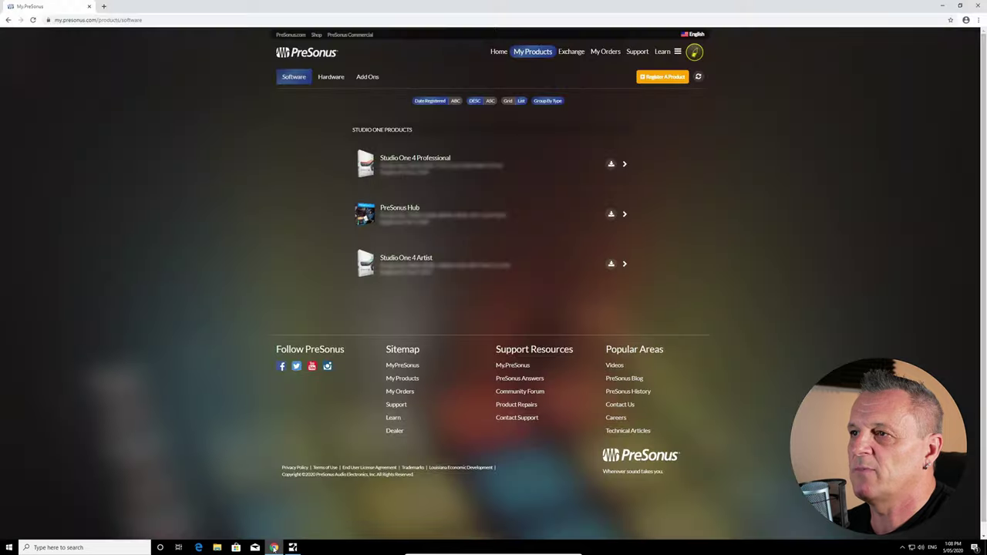
pyautogui.click(415, 169)
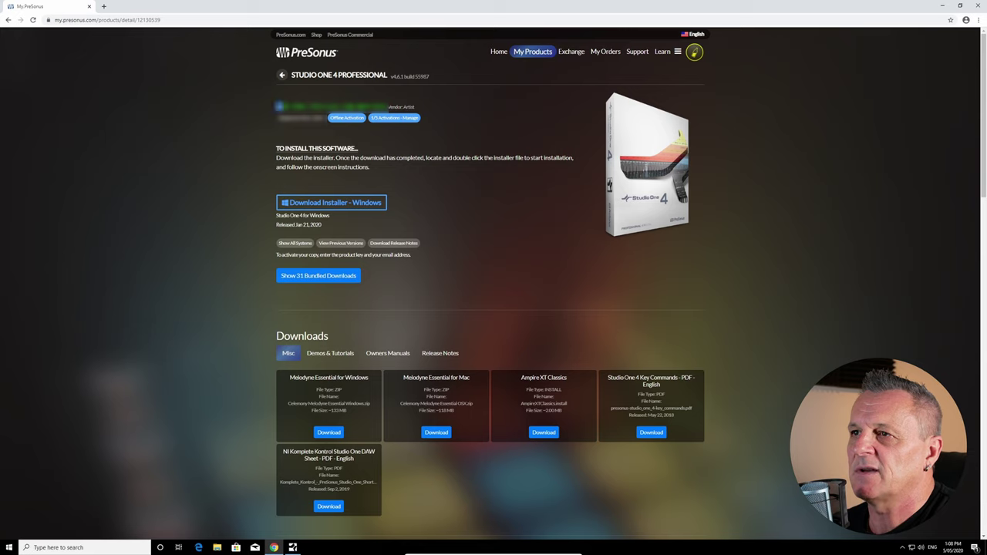
pyautogui.moveTo(278, 106); pyautogui.dragTo(389, 107)
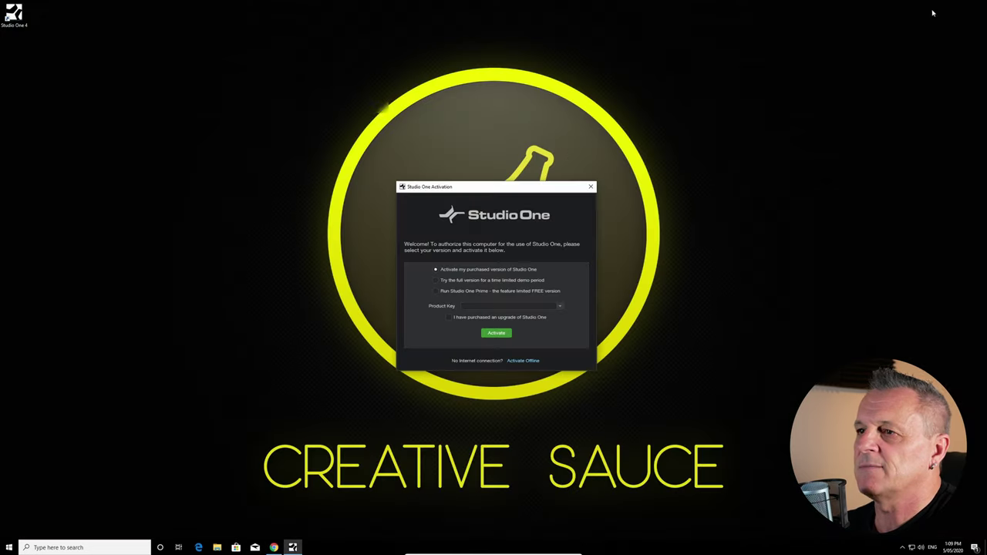
# Step: Return to the Studio One activation window, paste the product key, and activate the purchased version
pyautogui.click(941, 6)
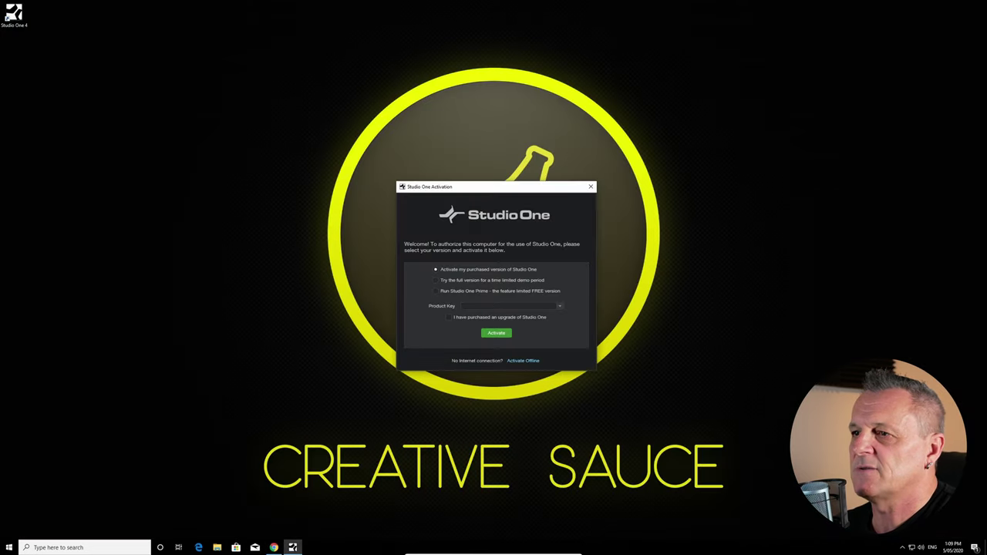
pyautogui.click(488, 306)
pyautogui.hotkey('ctrl', 'v')
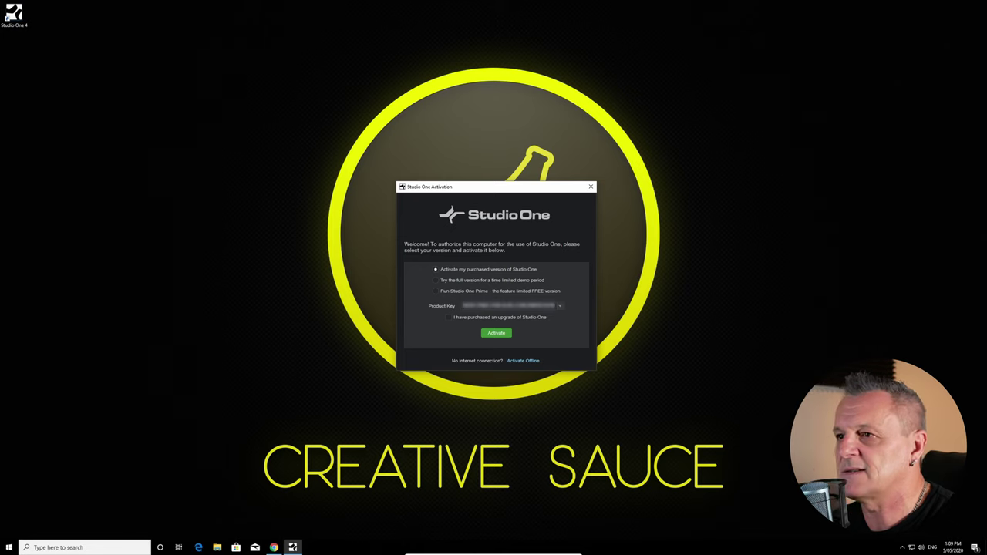
pyautogui.click(497, 336)
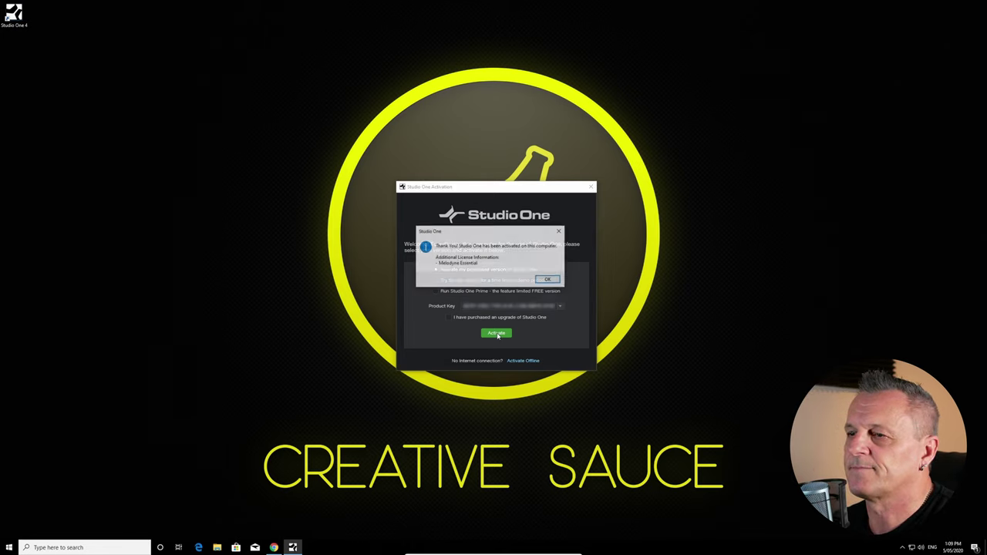
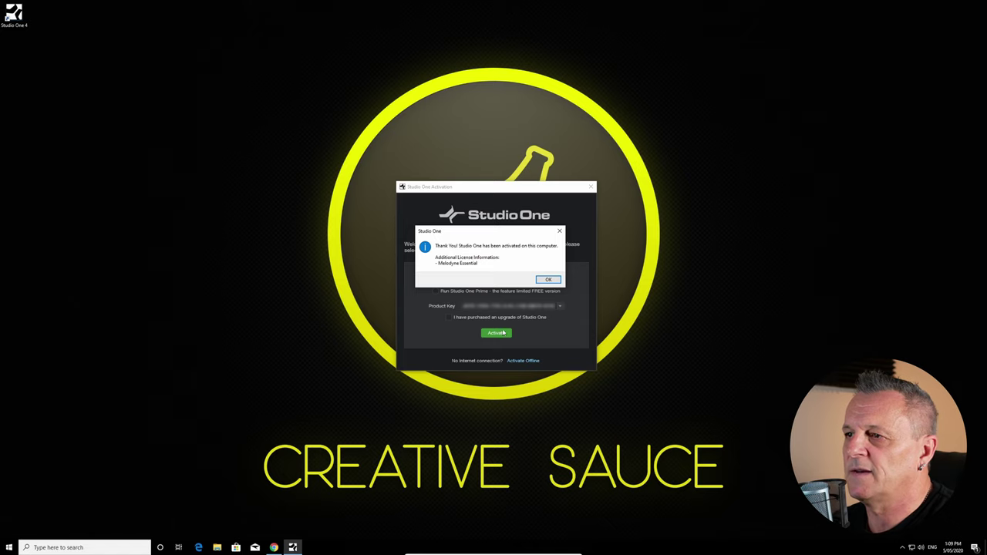
pyautogui.click(550, 280)
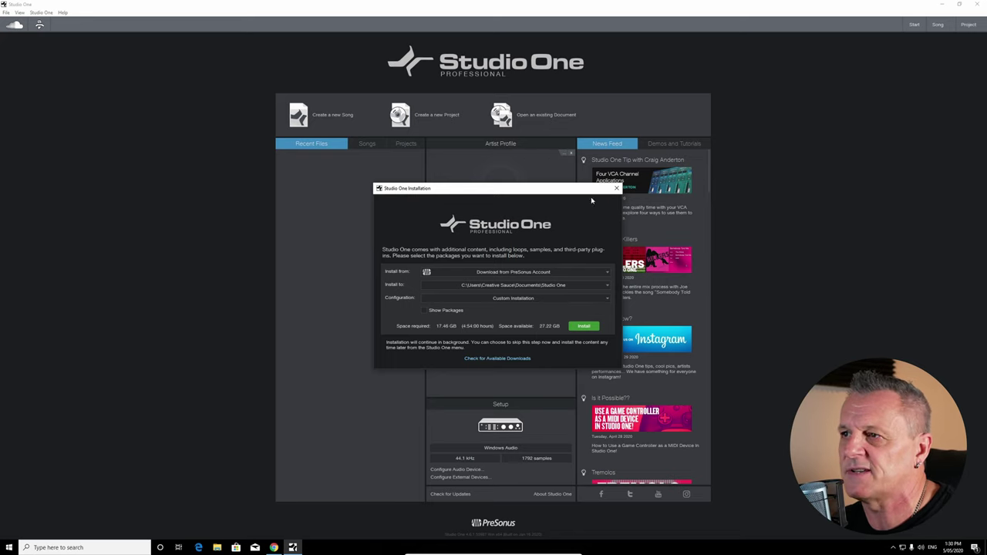
# Step: Skip the additional content installation and open the Studio One options
pyautogui.click(616, 189)
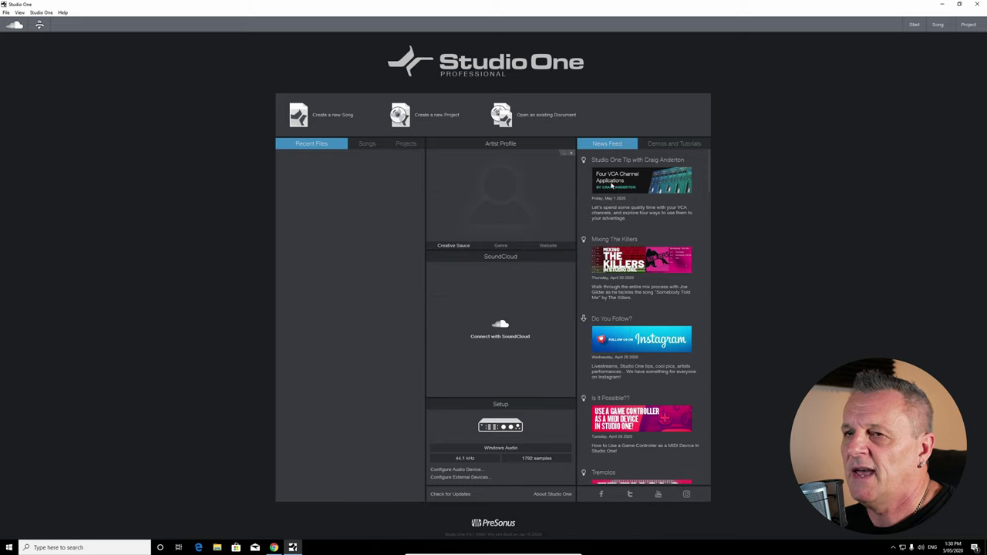
pyautogui.click(42, 13)
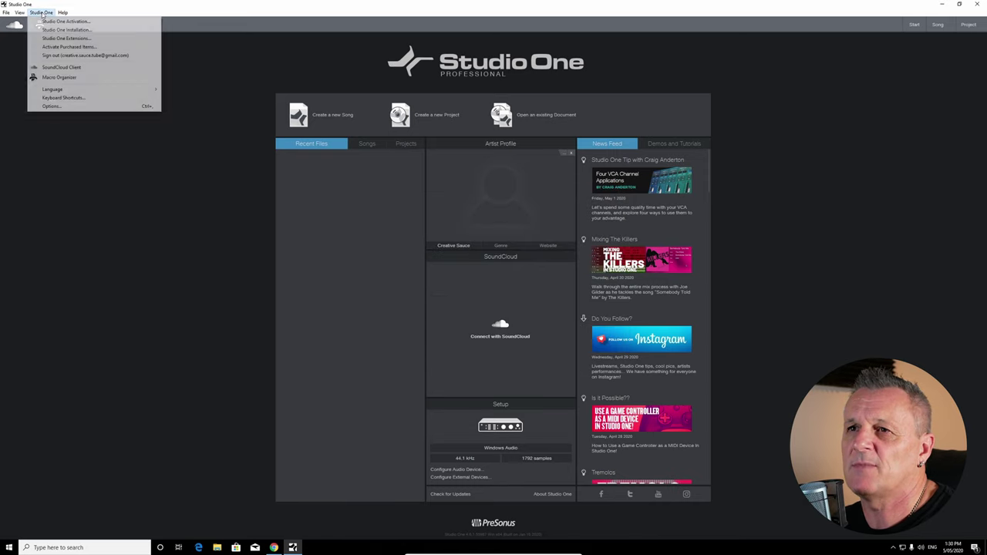
pyautogui.click(71, 109)
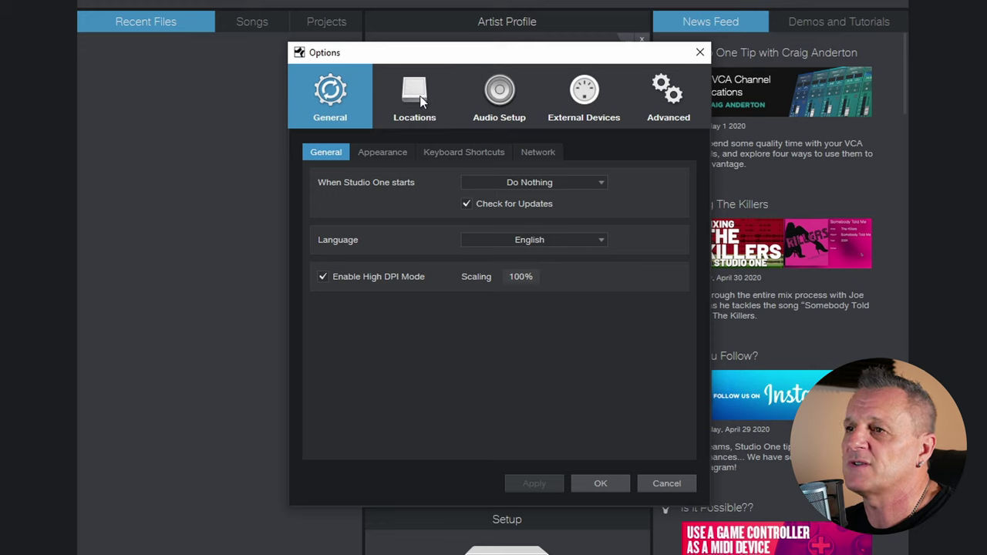
# Step: Set the user data location for songs, projects and presets to the folder D:\Studio One Files
pyautogui.click(414, 90)
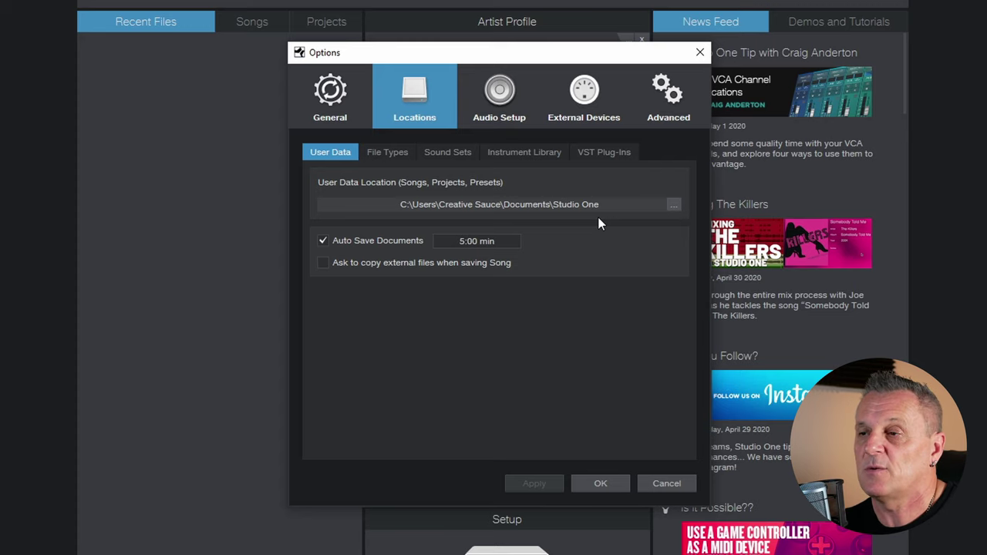
pyautogui.click(673, 205)
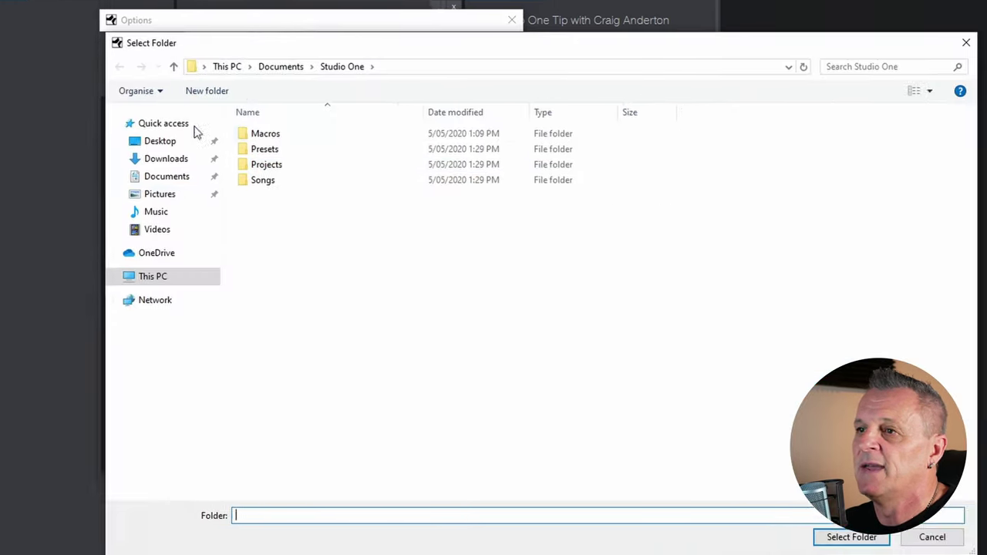
pyautogui.click(162, 278)
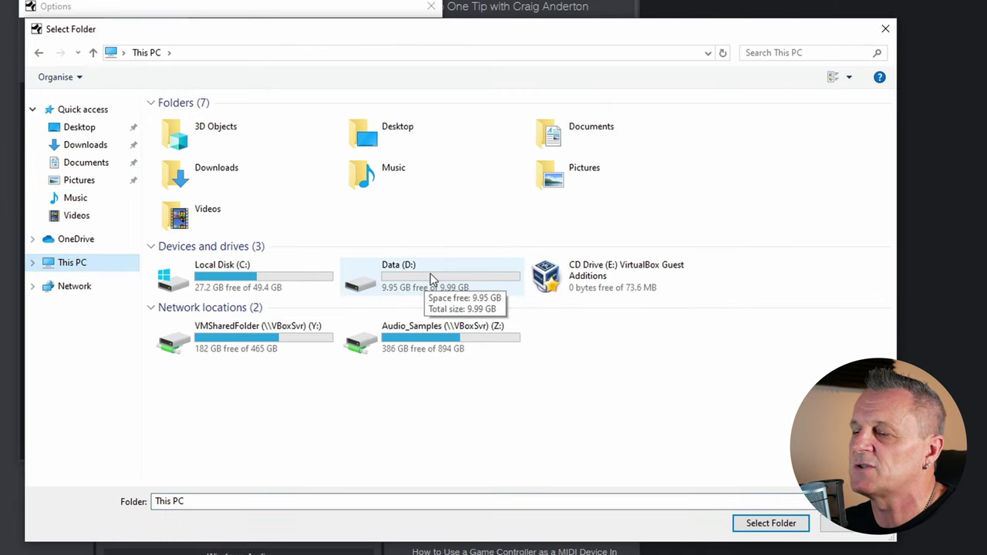
pyautogui.doubleClick(432, 279)
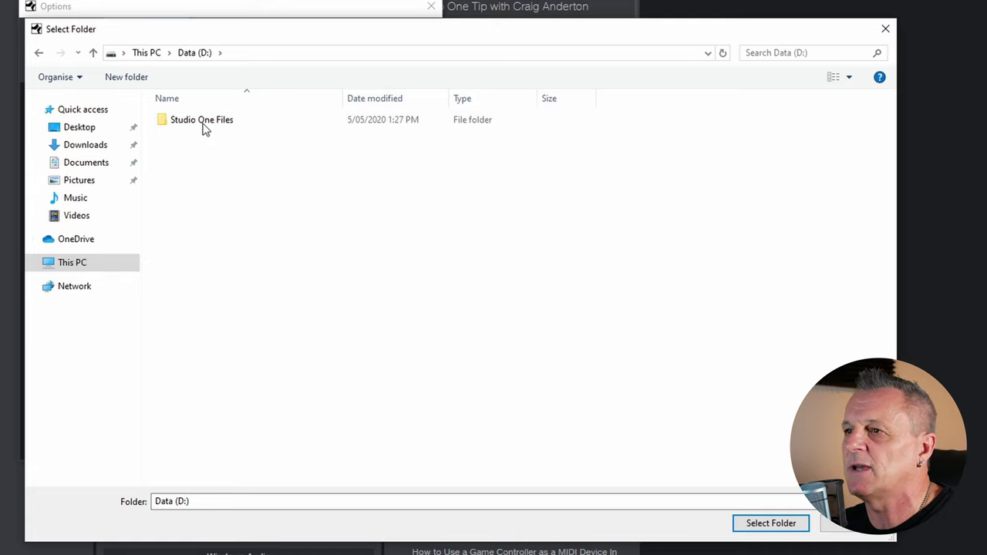
pyautogui.click(200, 122)
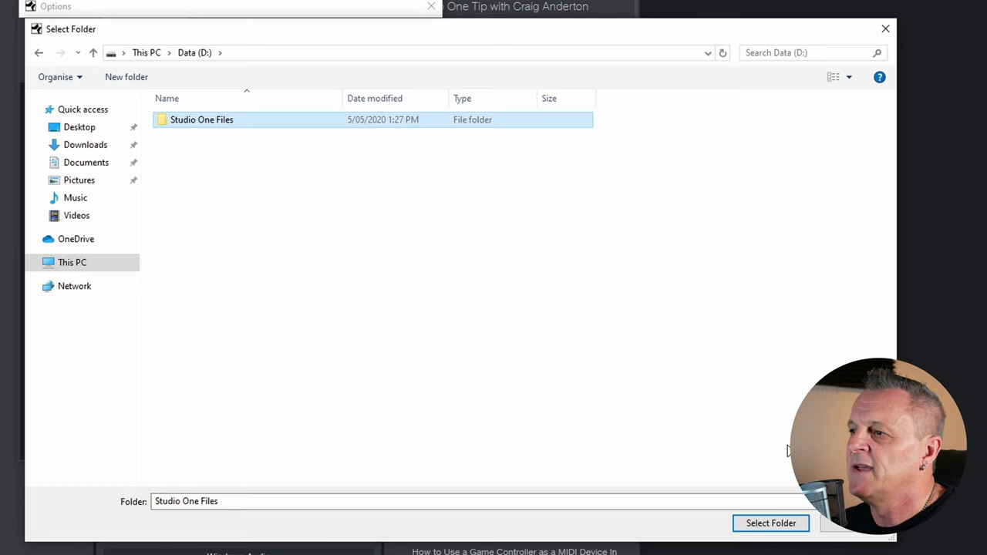
pyautogui.click(769, 524)
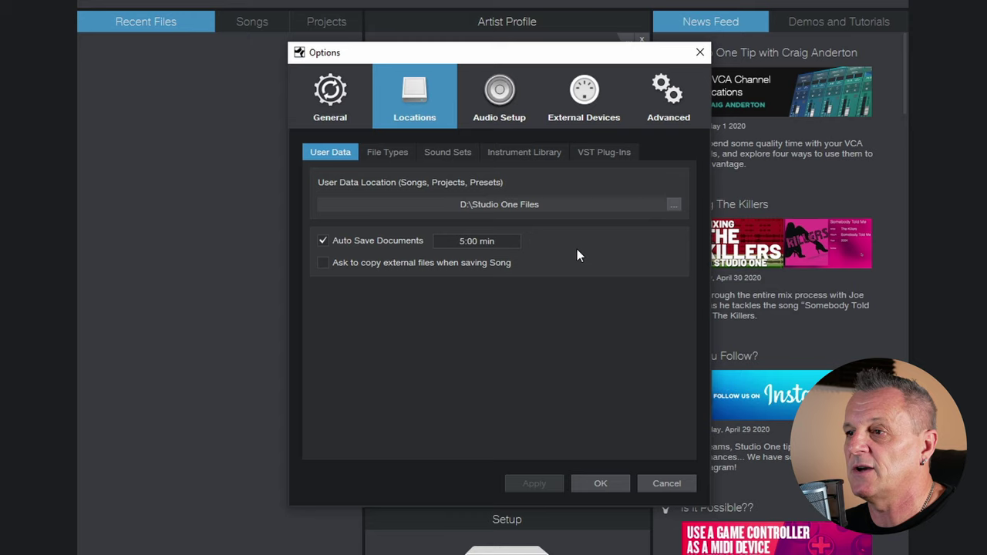
# Step: Confirm the location options and choose Studio 192 as the audio device in the audio setup
pyautogui.click(599, 484)
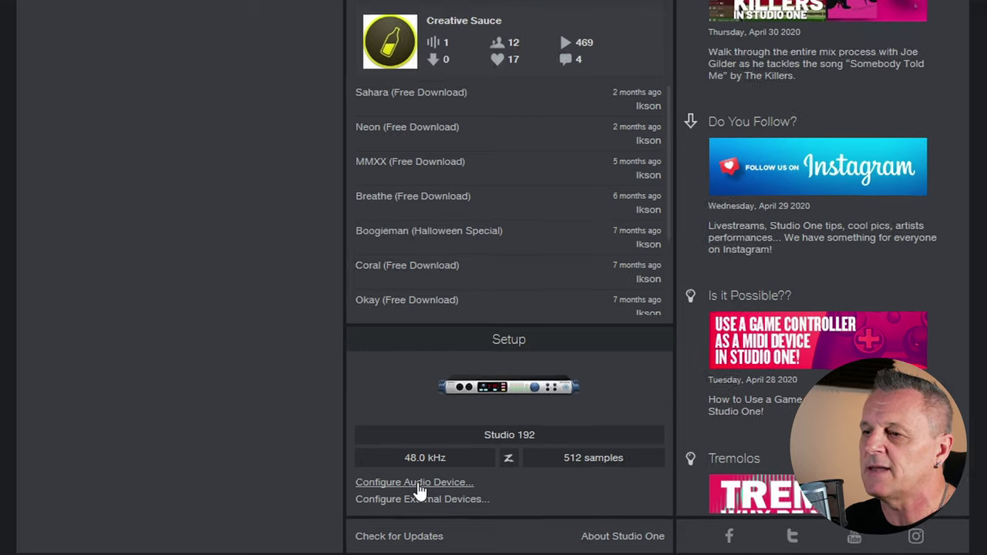
pyautogui.click(417, 484)
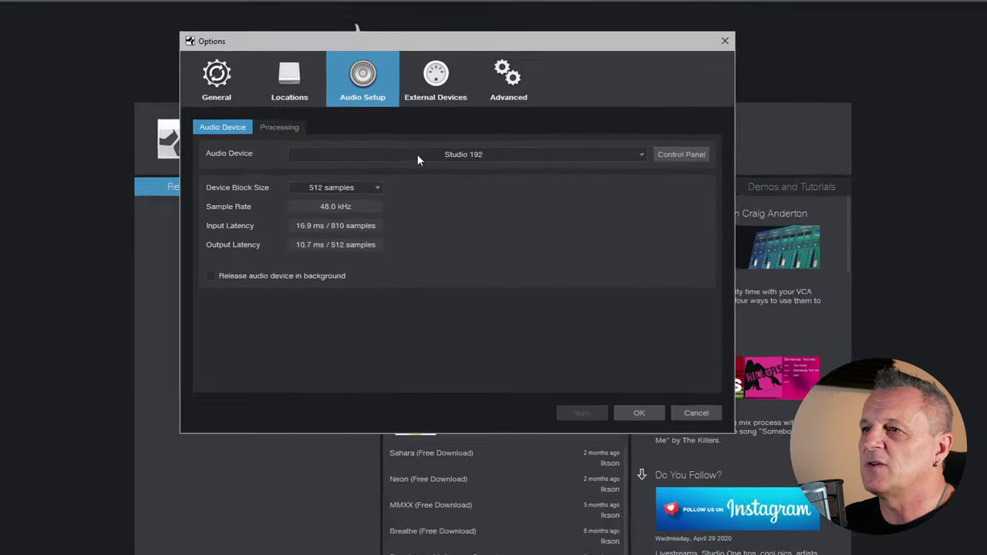
pyautogui.click(432, 159)
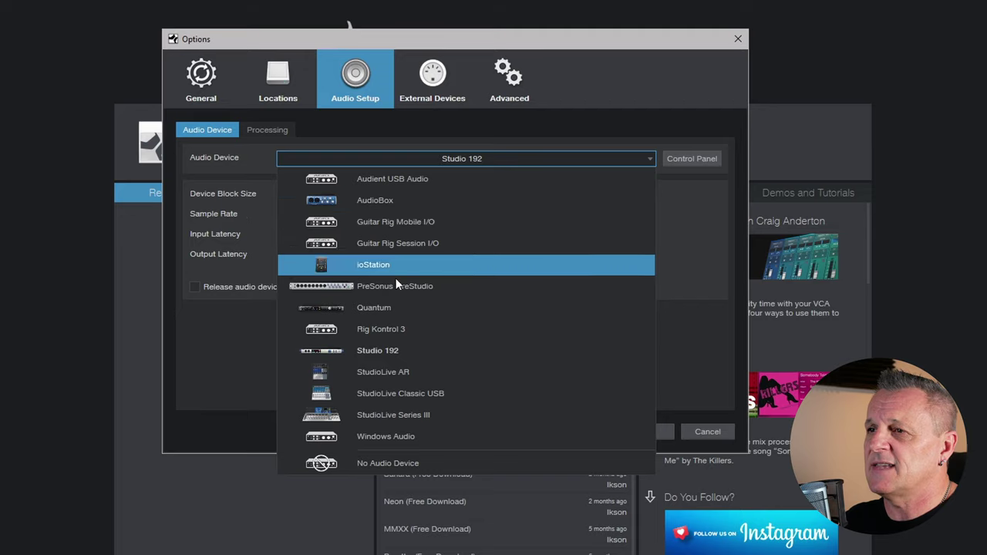
pyautogui.click(382, 350)
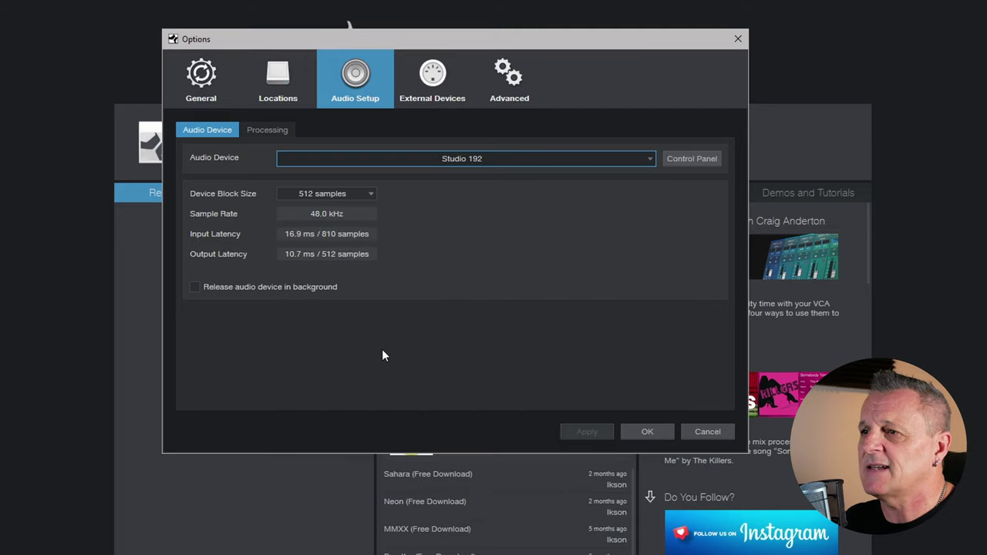
pyautogui.click(646, 431)
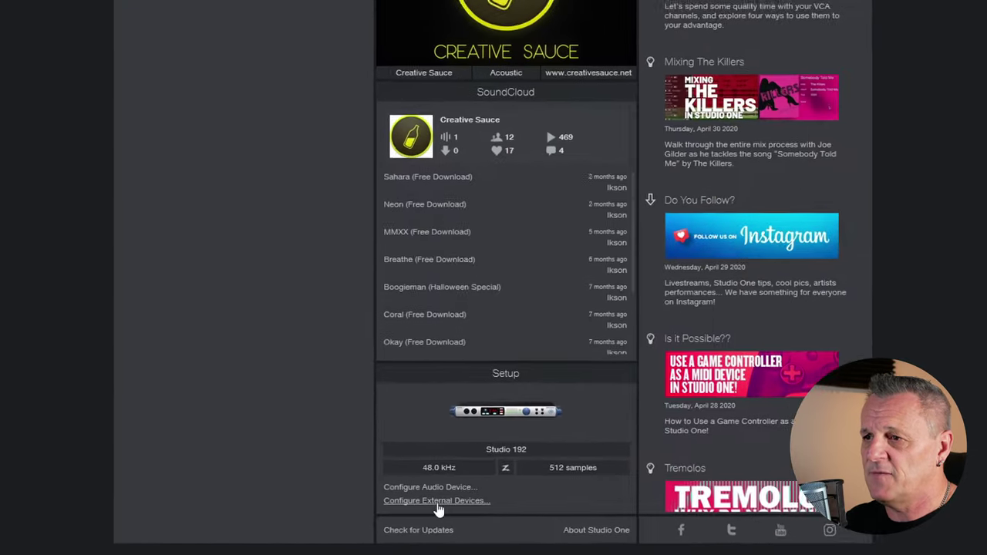
# Step: Add the Yamaha KX keyboard as an external device, receiving from and sending to USB MIDI CABLE
pyautogui.click(435, 504)
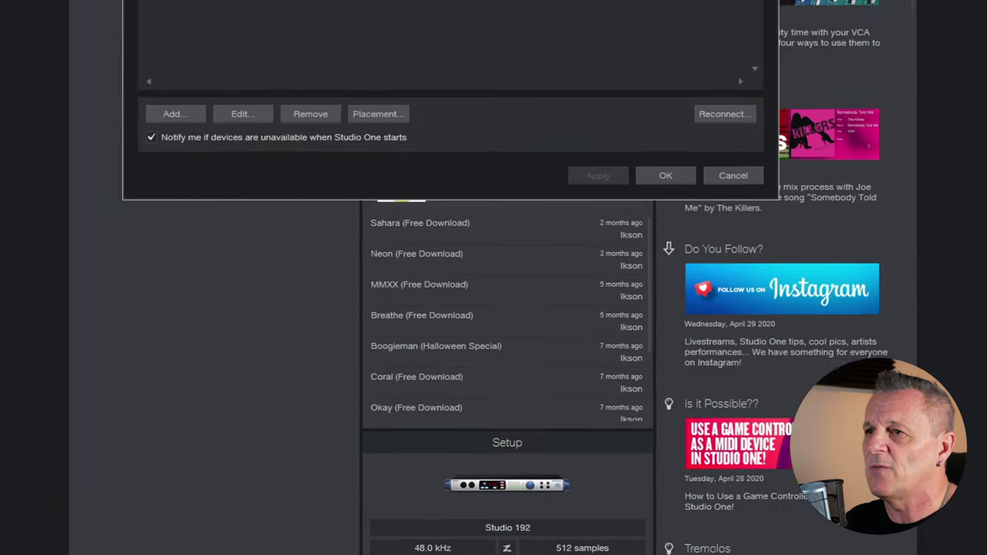
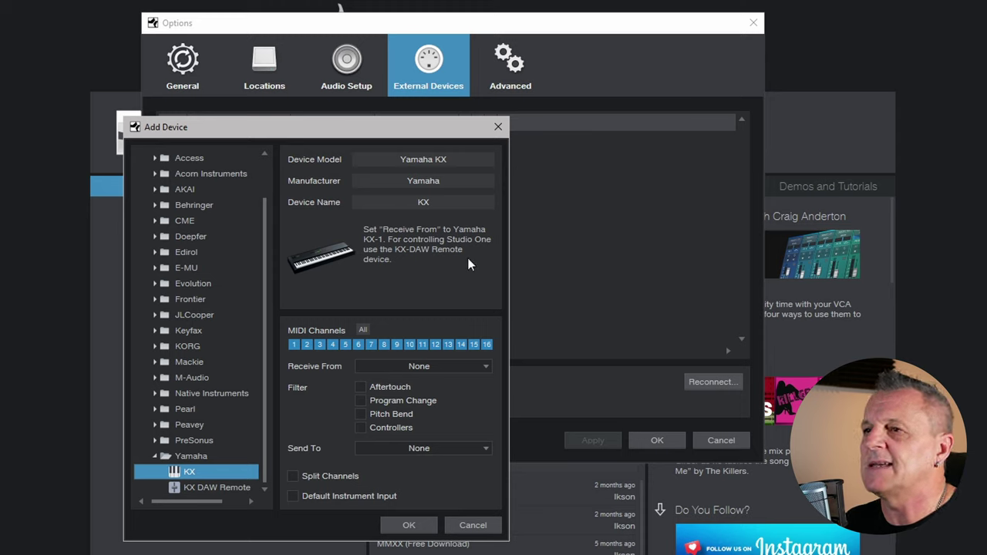
pyautogui.click(419, 361)
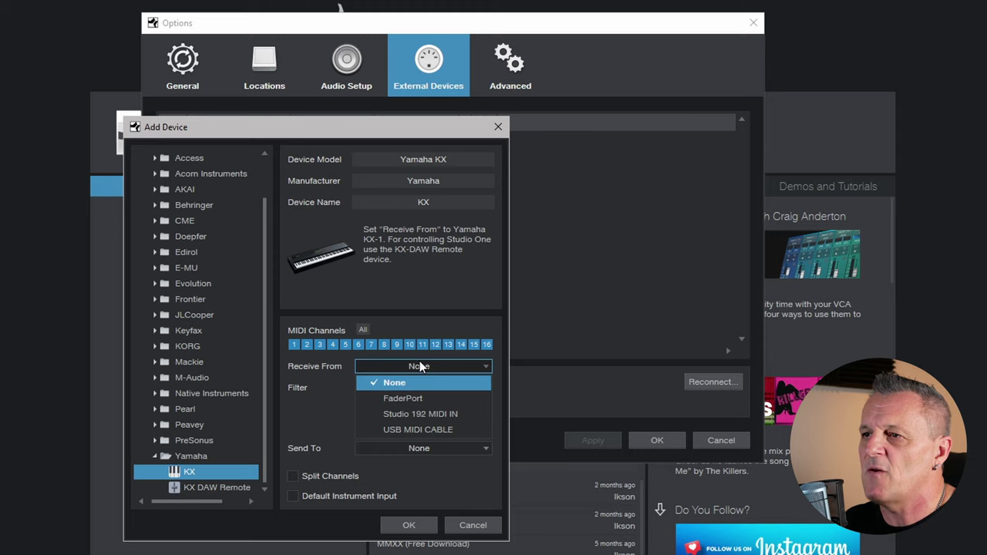
pyautogui.click(415, 428)
pyautogui.click(411, 448)
pyautogui.click(418, 512)
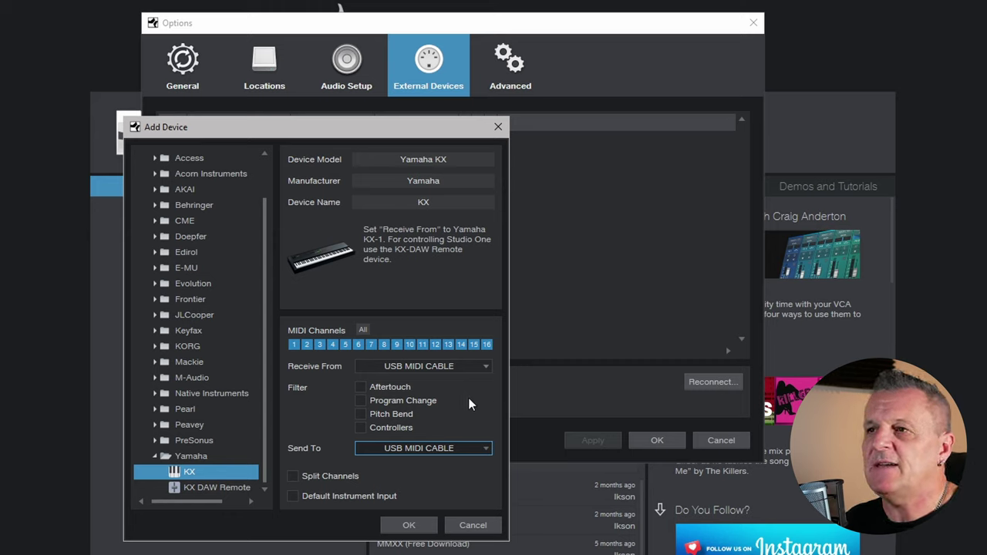
pyautogui.click(410, 526)
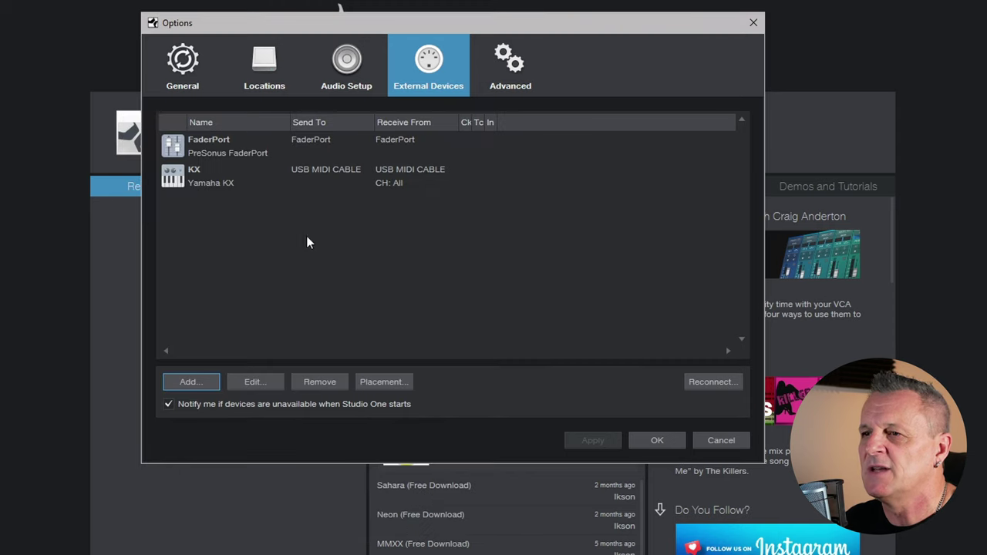
pyautogui.click(197, 383)
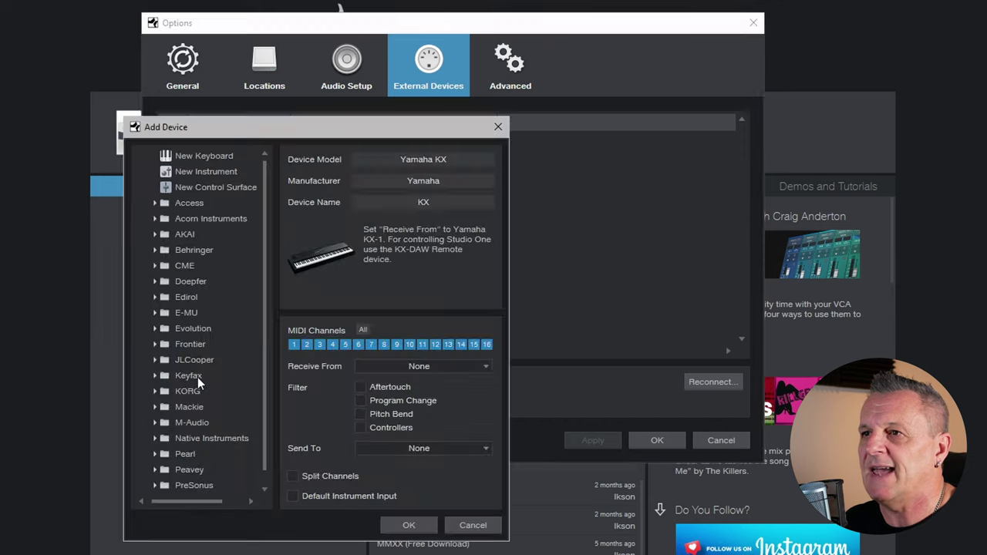
pyautogui.click(181, 155)
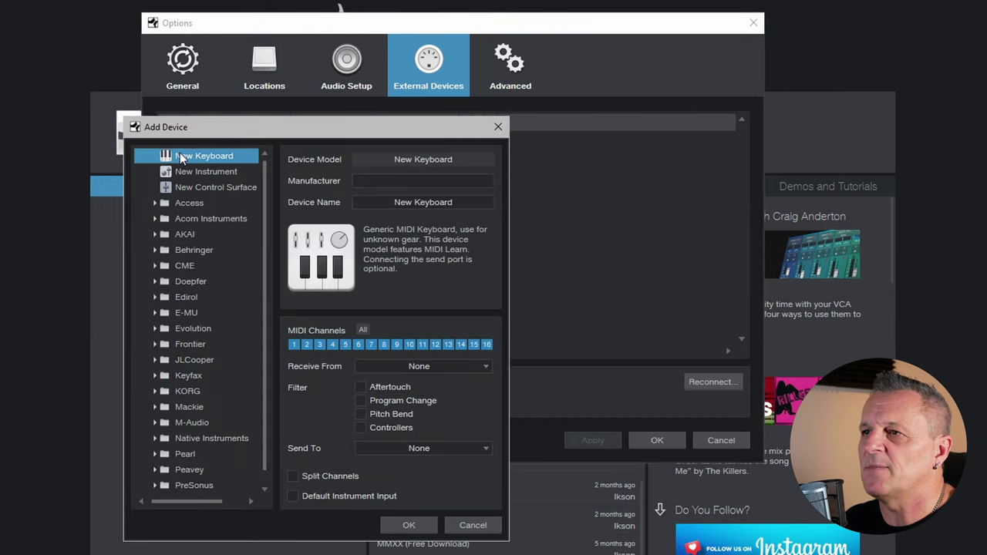
pyautogui.click(460, 203)
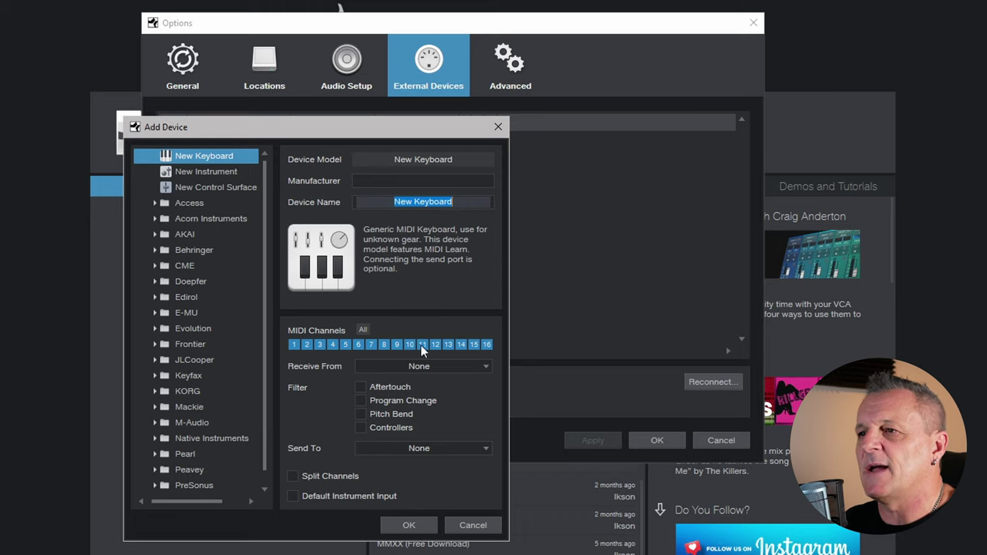
pyautogui.click(458, 368)
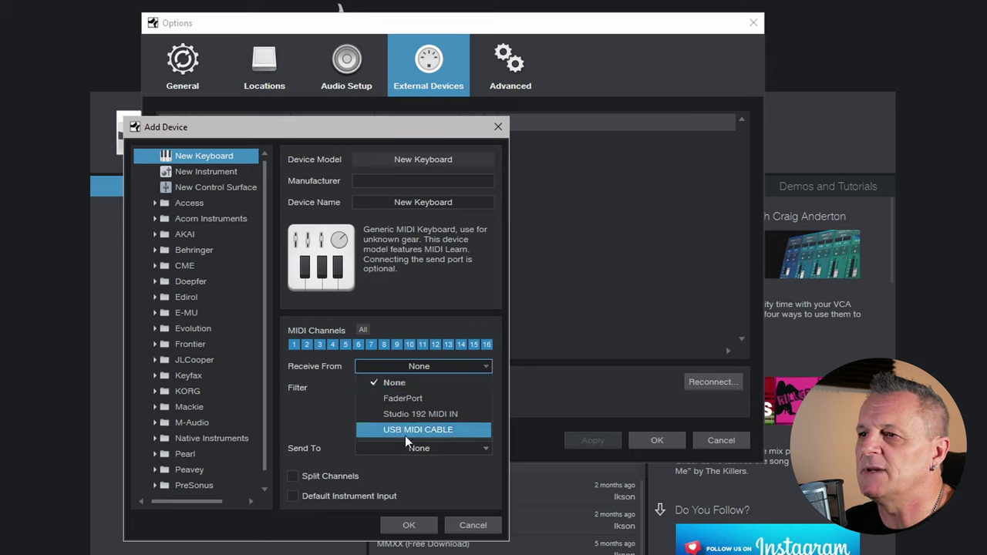
pyautogui.click(438, 310)
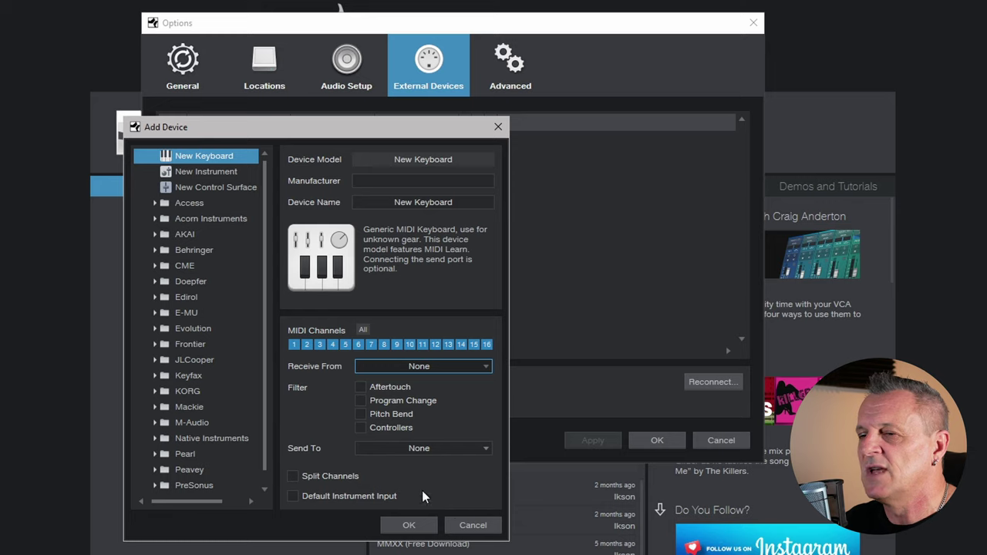
pyautogui.click(472, 525)
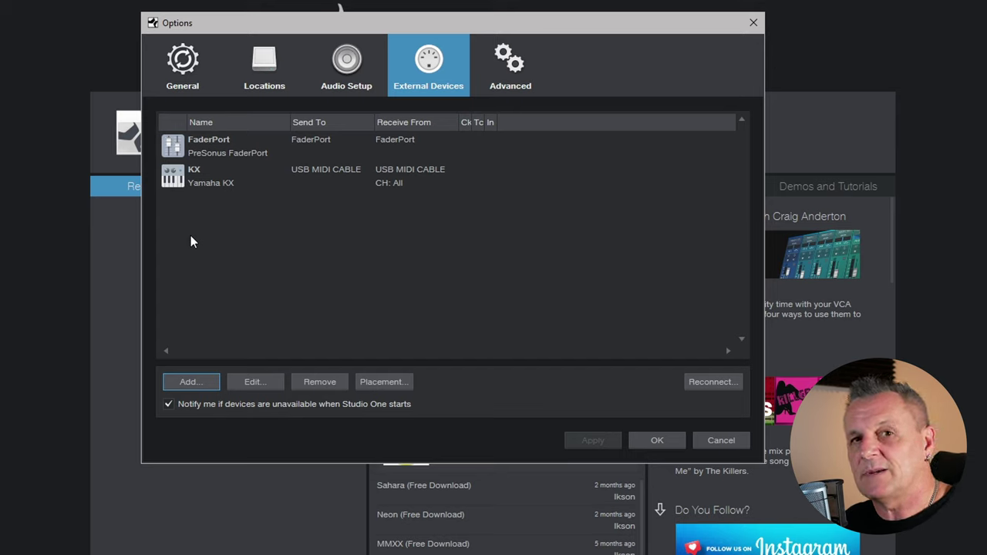
# Step: Add the PreSonus Qwerty Keyboard as an external device and confirm the options
pyautogui.click(196, 380)
pyautogui.scroll(-1, 217, 286)
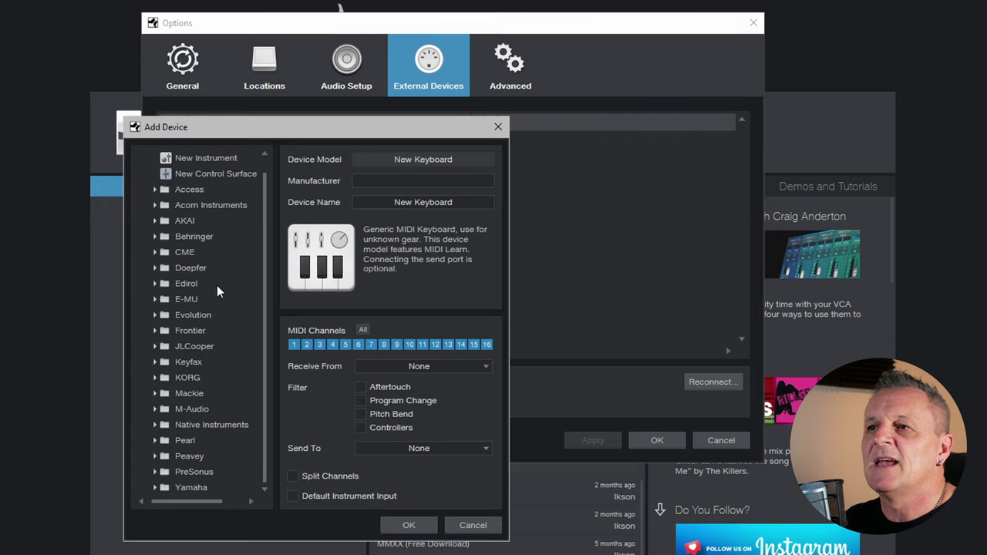
pyautogui.click(157, 473)
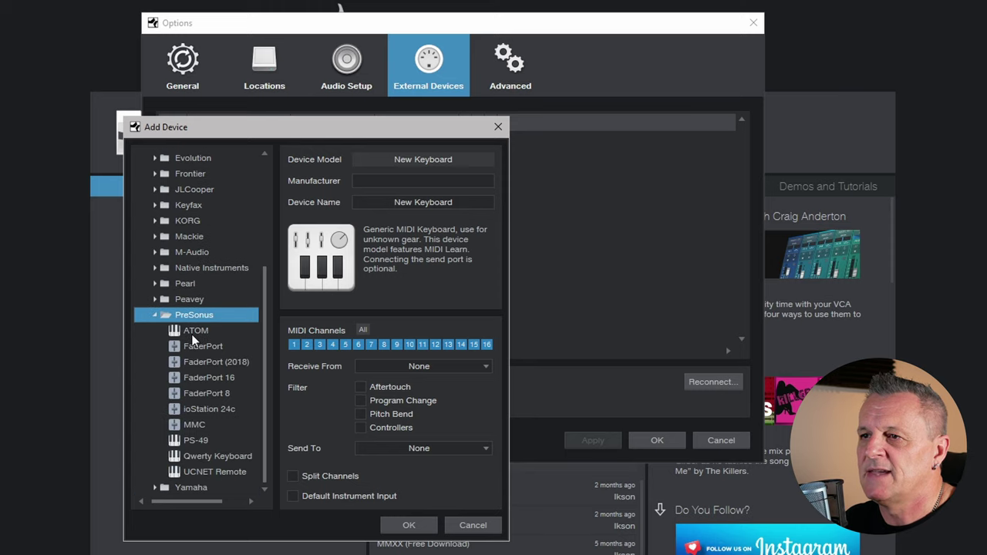
pyautogui.click(192, 455)
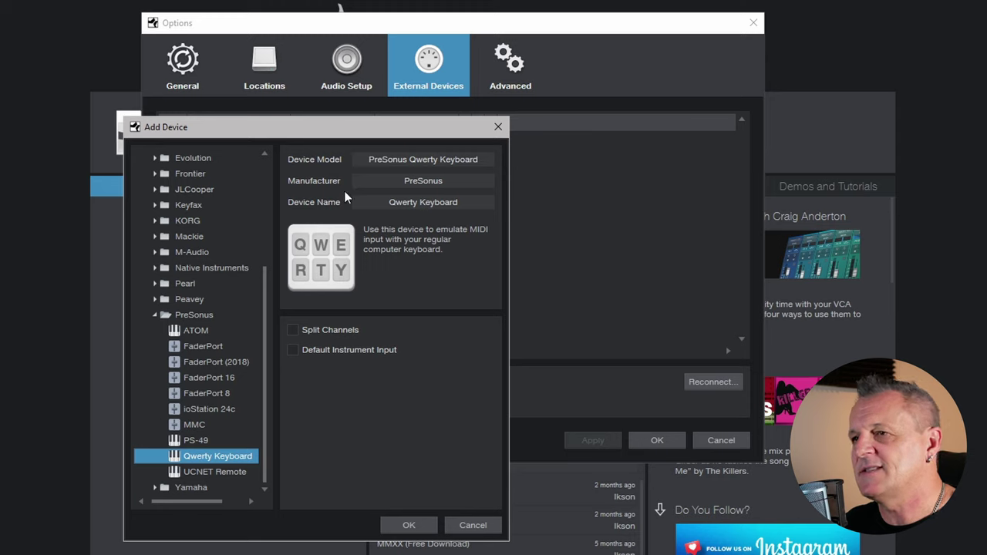
pyautogui.click(408, 528)
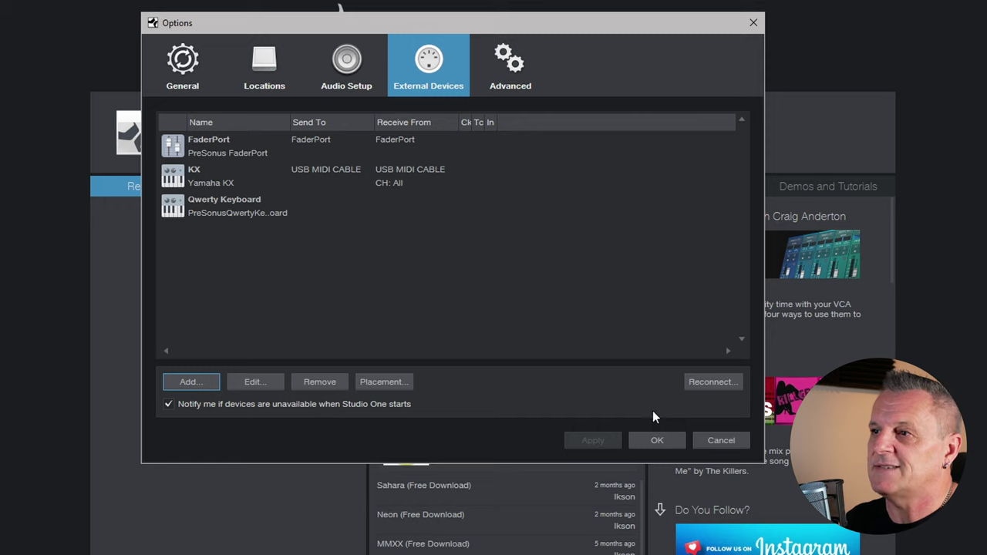
pyautogui.click(656, 441)
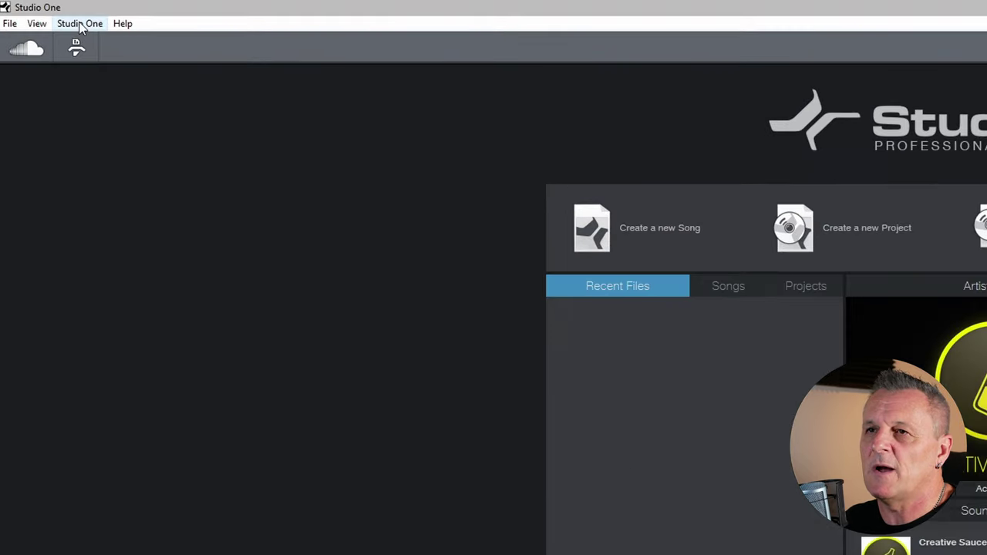
# Step: Open the Studio One Installation window and show its list of additional content packages
pyautogui.click(40, 13)
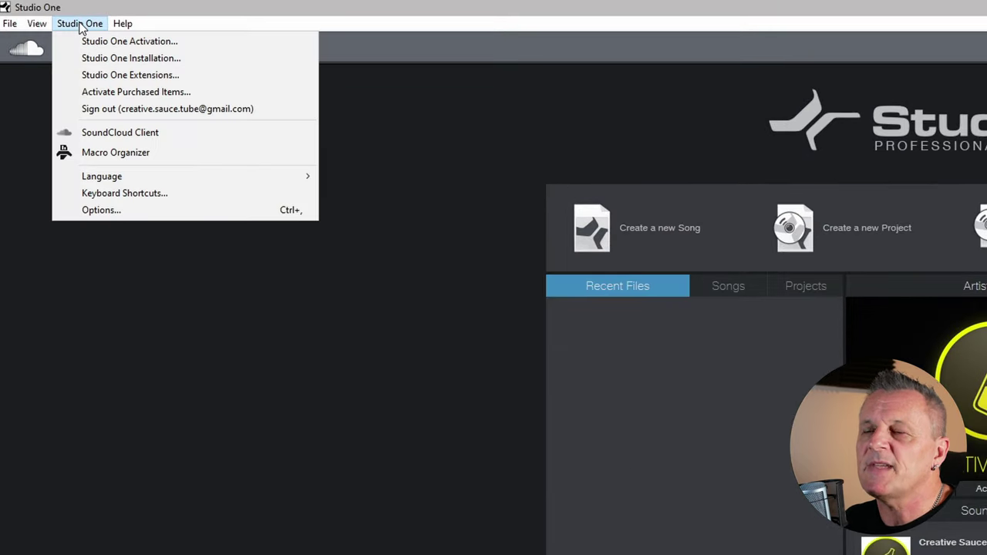
pyautogui.click(93, 61)
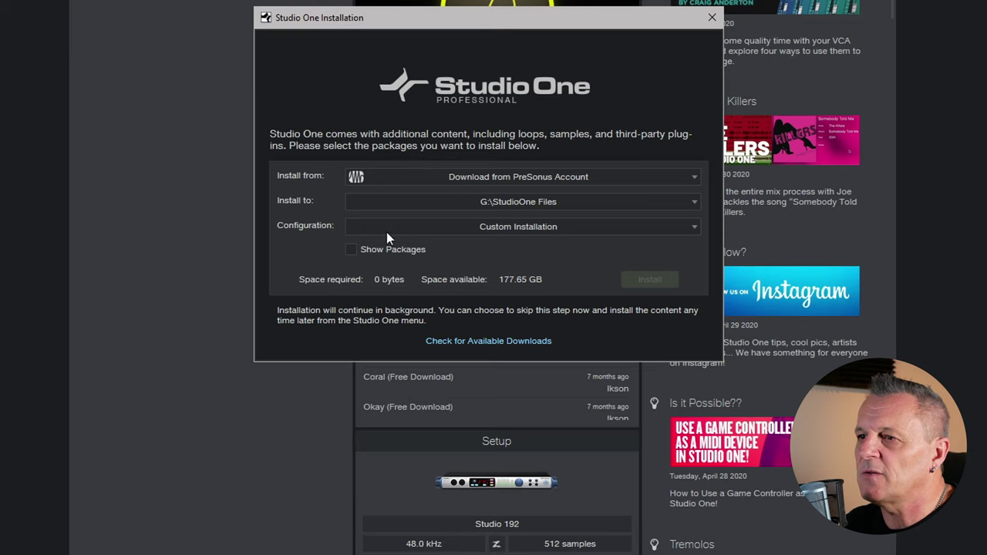
pyautogui.click(352, 249)
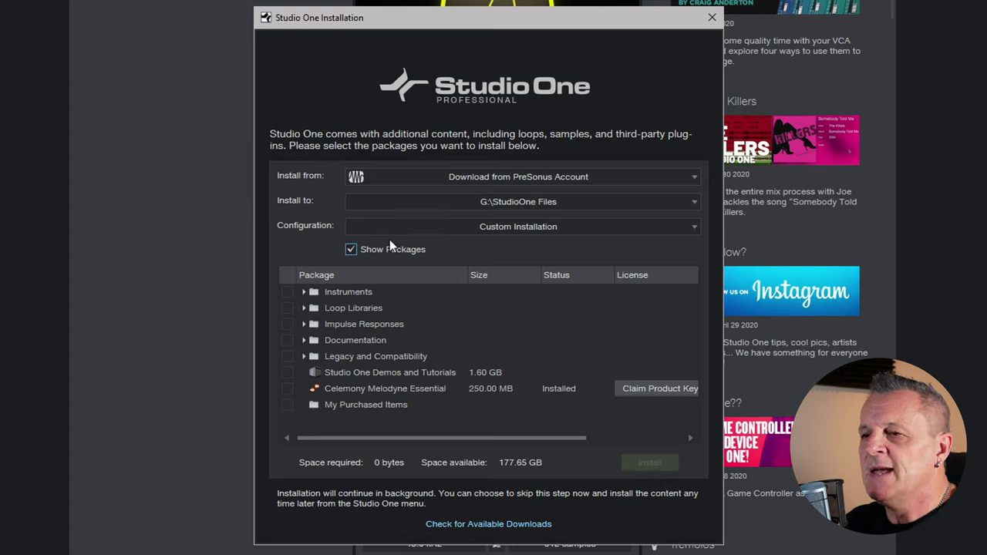
# Step: Examine the instrument packages available for installation, including the contents of the Presence XT Core Library
pyautogui.click(303, 291)
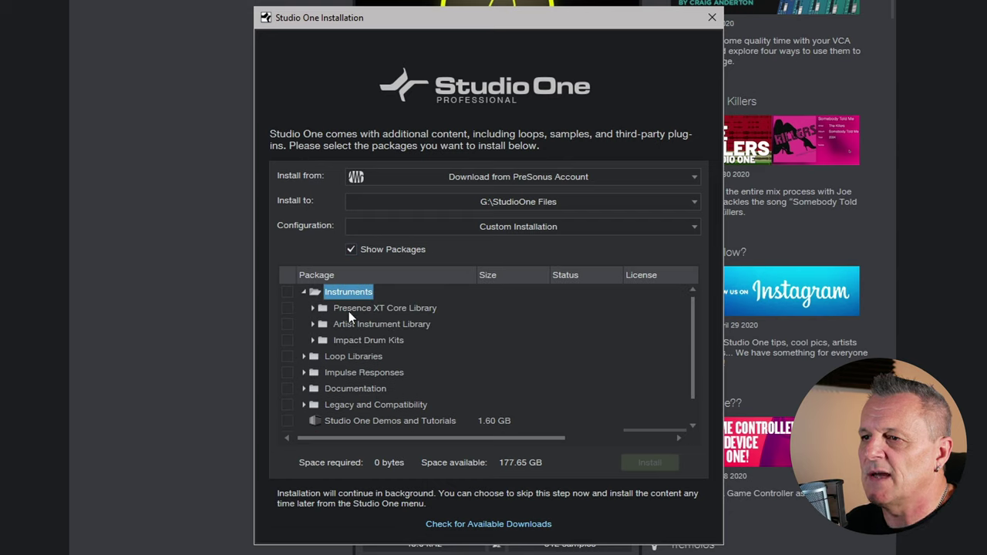
pyautogui.click(313, 308)
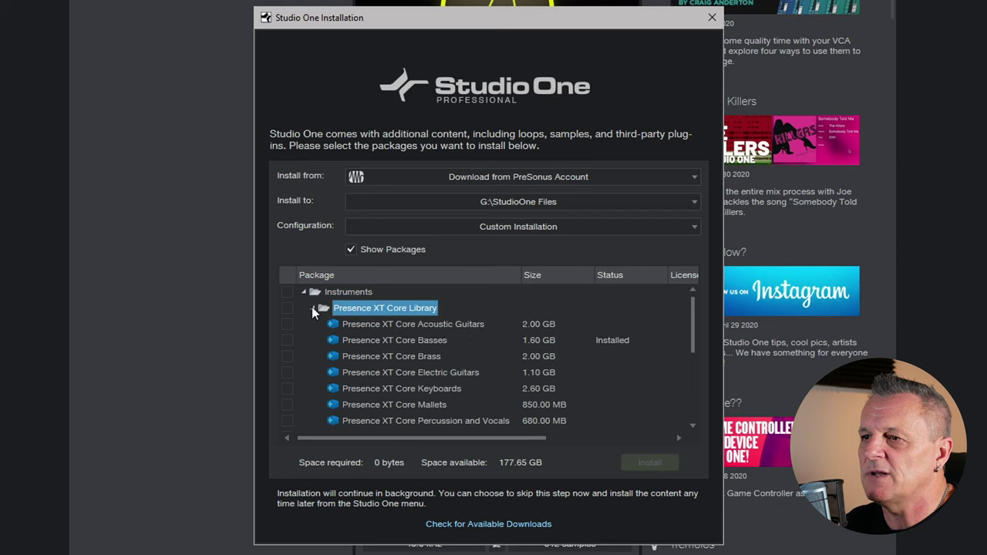
pyautogui.click(361, 341)
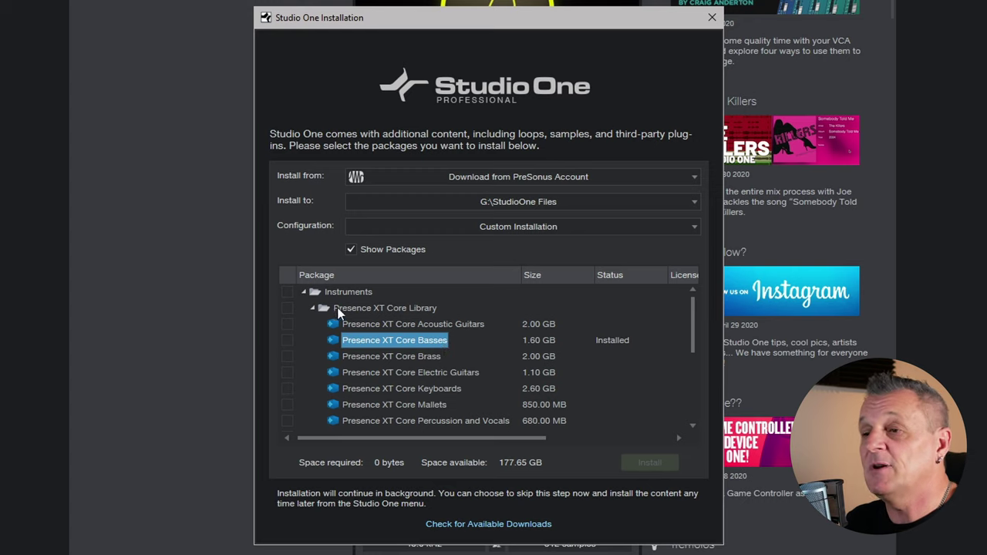
pyautogui.scroll(-2, 354, 356)
pyautogui.scroll(2, 356, 356)
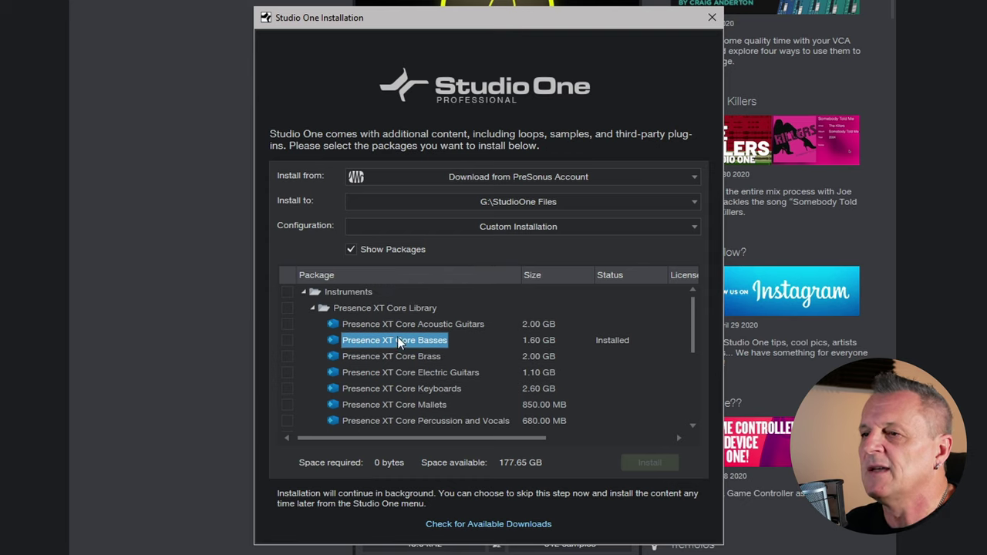
pyautogui.click(312, 308)
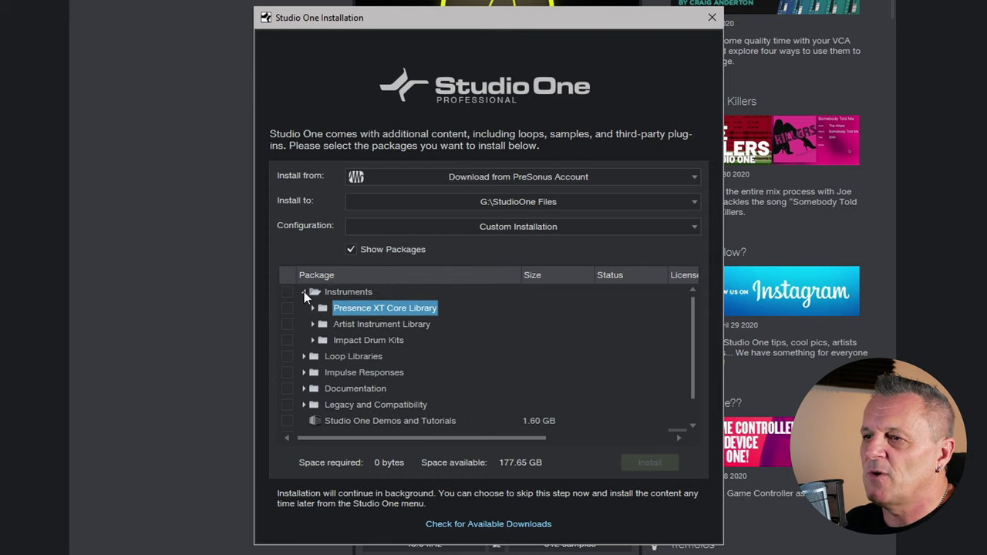
pyautogui.click(304, 291)
pyautogui.click(304, 291)
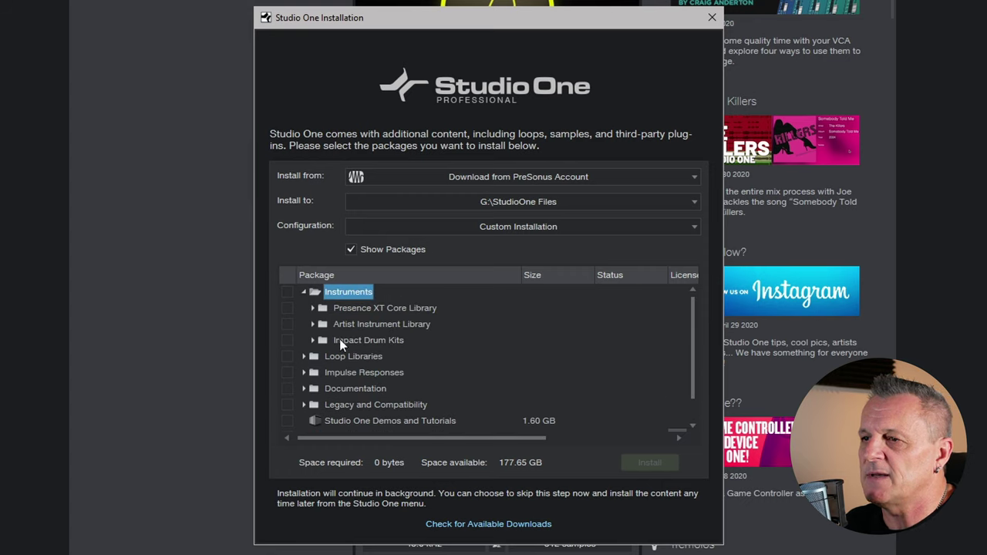
# Step: Try selecting the Impact XT Kits and Sounds package under Impact Drum Kits for installation
pyautogui.click(313, 340)
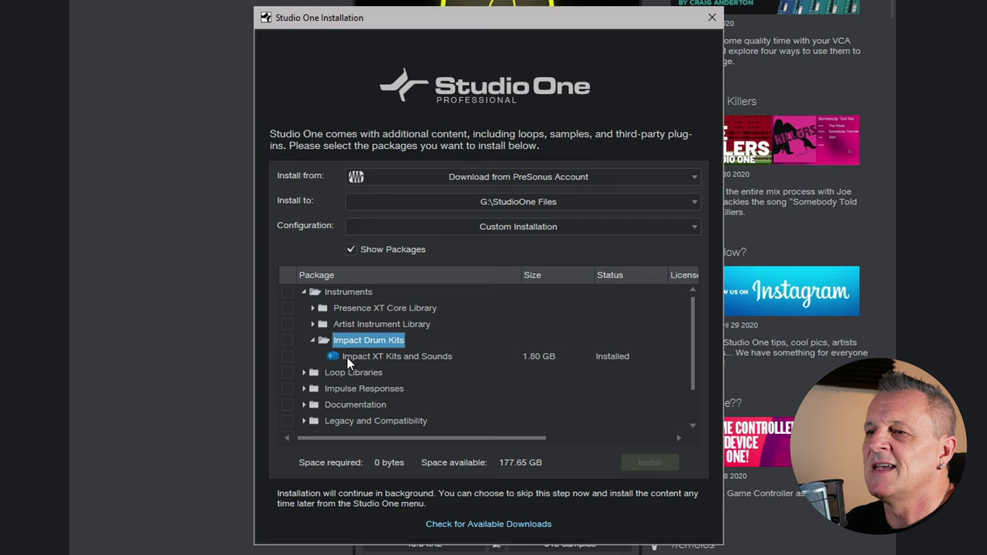
pyautogui.click(287, 356)
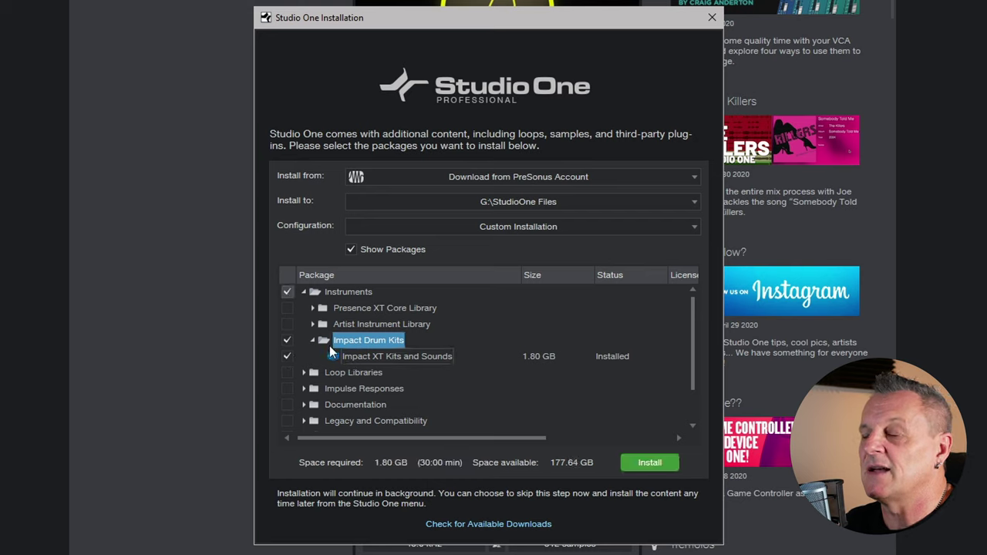
pyautogui.click(286, 356)
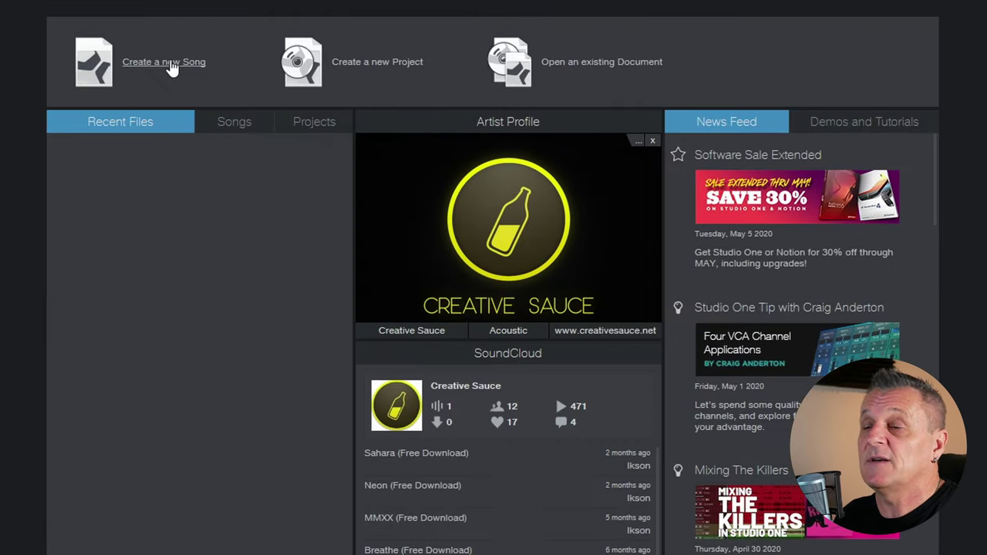
# Step: Start a new song from the Empty Song template and title it "Test"
pyautogui.click(171, 68)
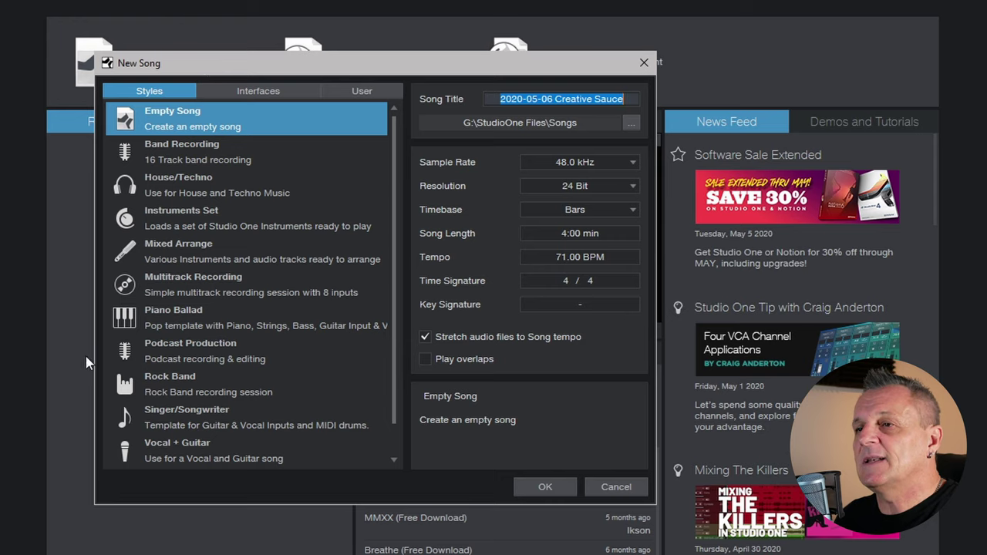
pyautogui.click(180, 112)
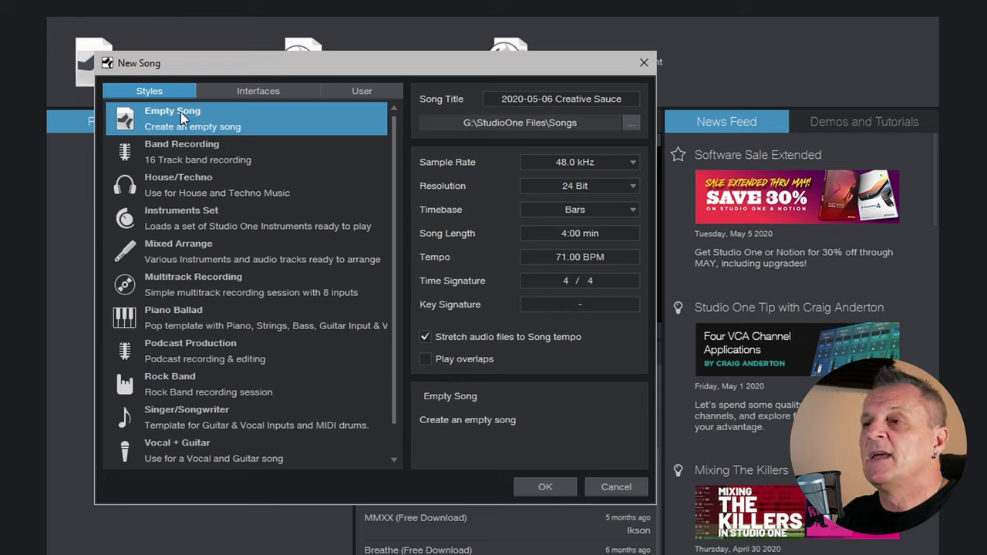
pyautogui.click(620, 100)
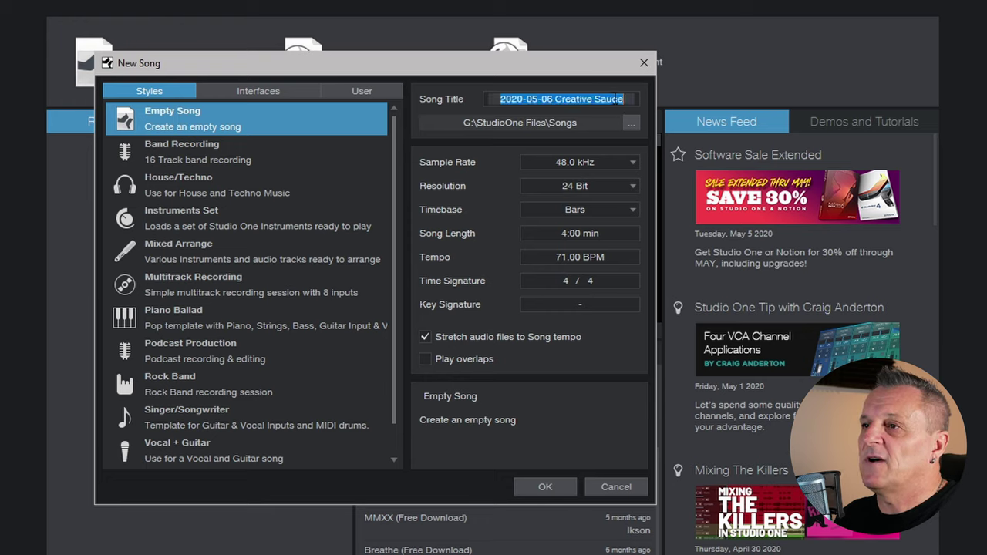
pyautogui.write('Test')
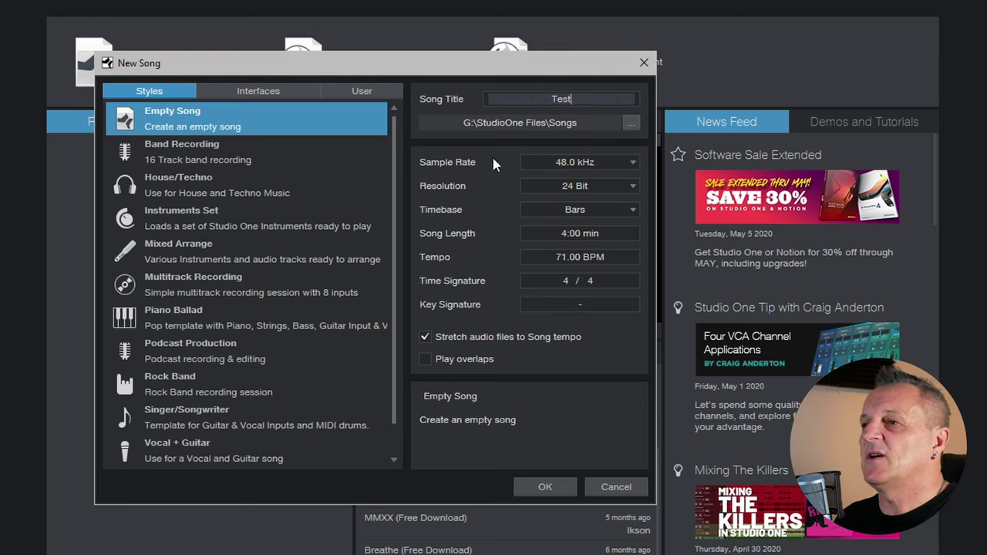
pyautogui.click(465, 169)
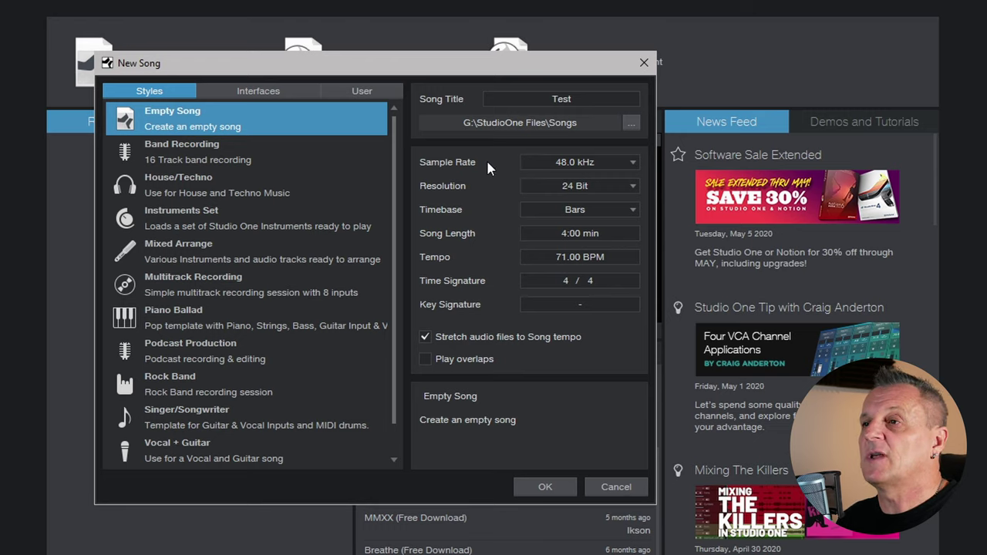
# Step: Try a sample rate of 44.1 kHz for the new song and set it back to 48.0 kHz
pyautogui.click(557, 162)
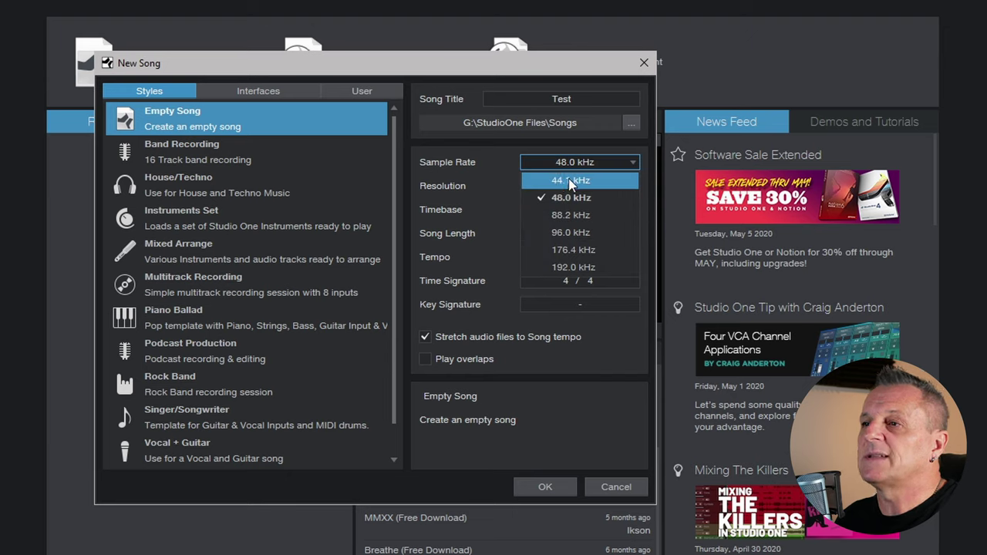
pyautogui.click(569, 181)
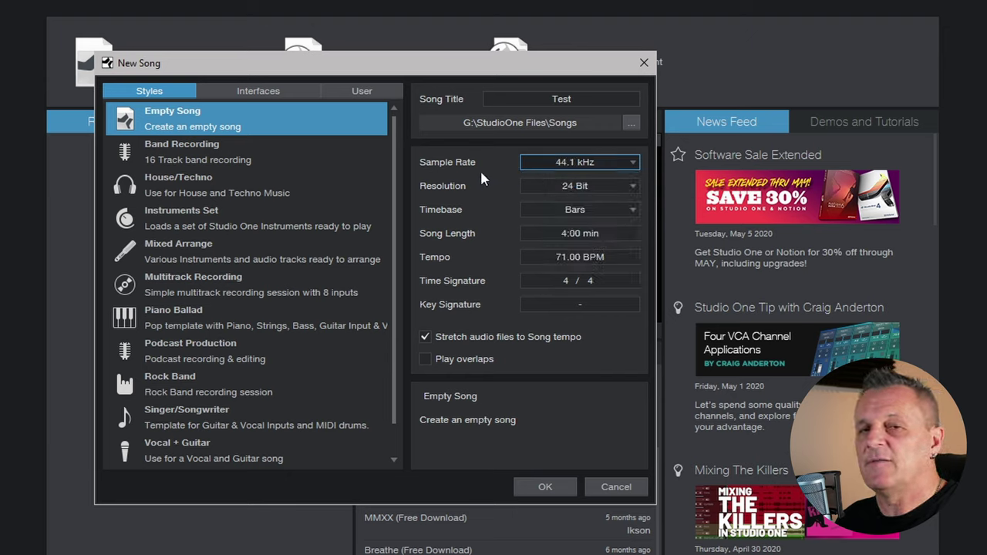
pyautogui.click(563, 163)
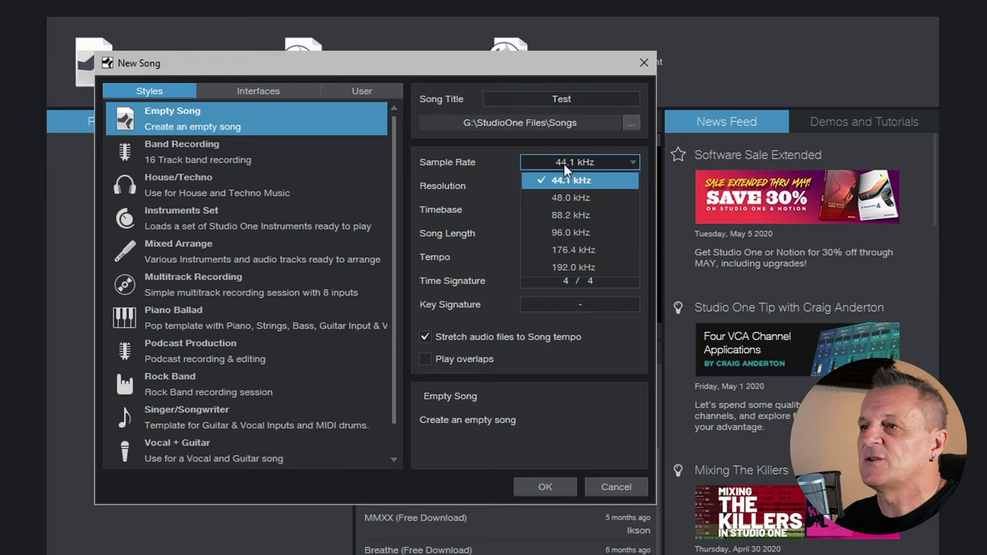
pyautogui.click(564, 196)
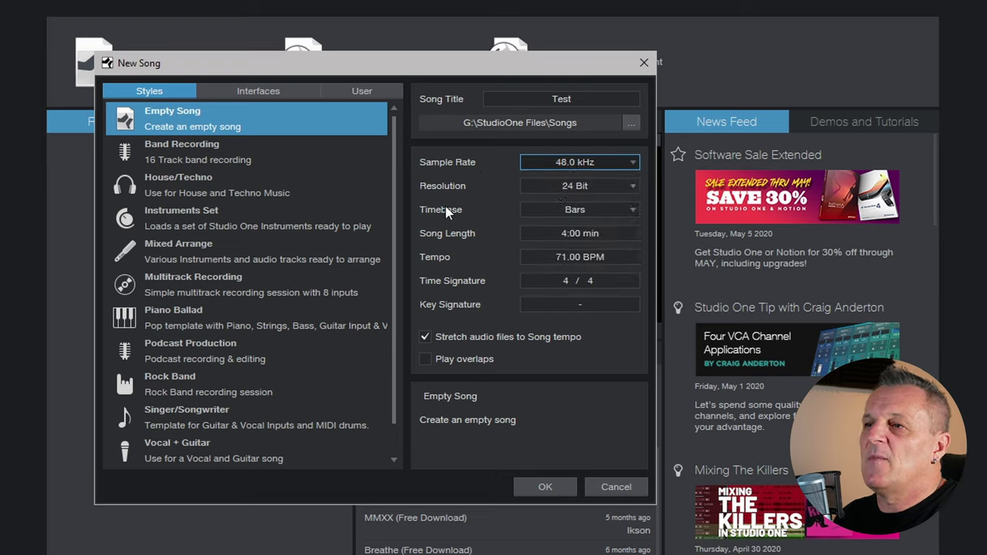
# Step: Keep the resolution at 24 Bit and create the song
pyautogui.click(573, 192)
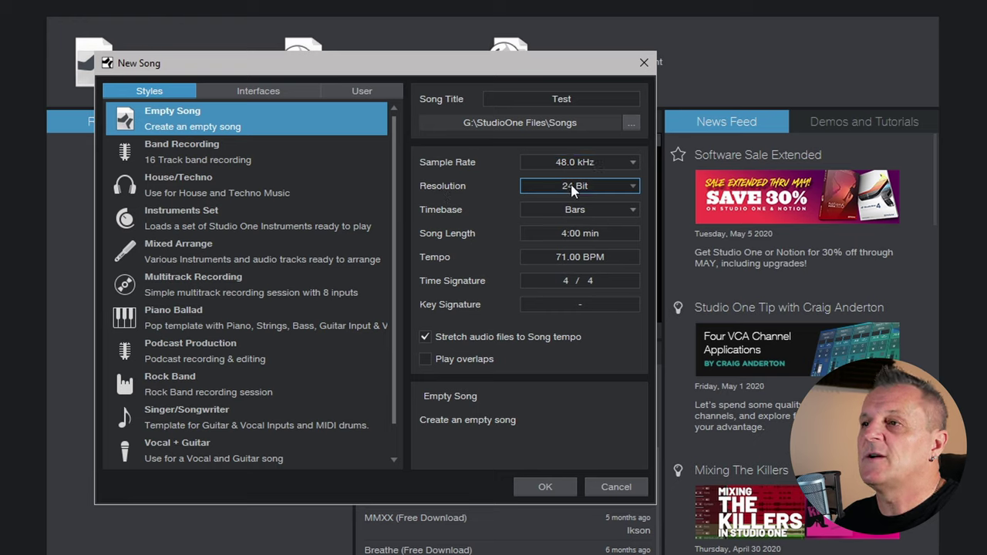
pyautogui.click(487, 191)
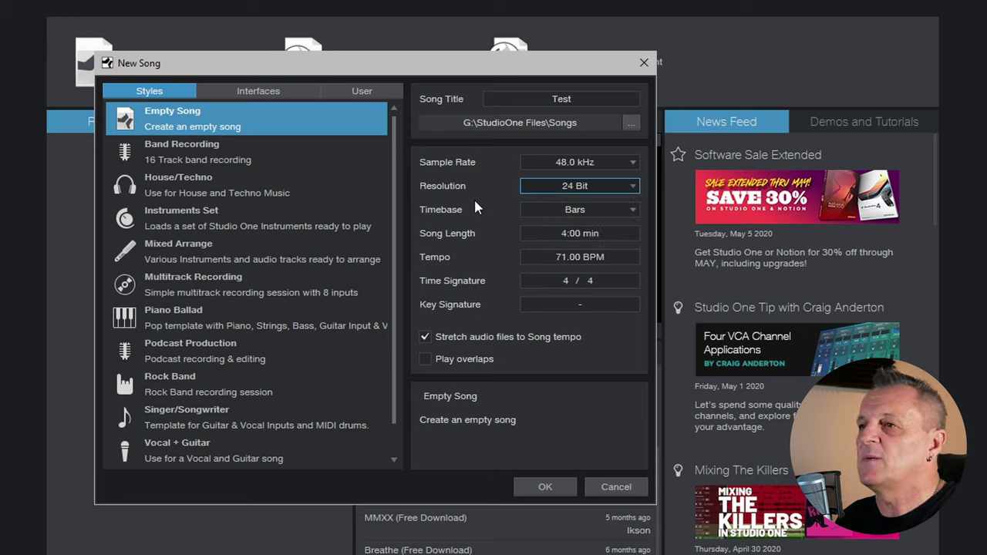
pyautogui.click(544, 487)
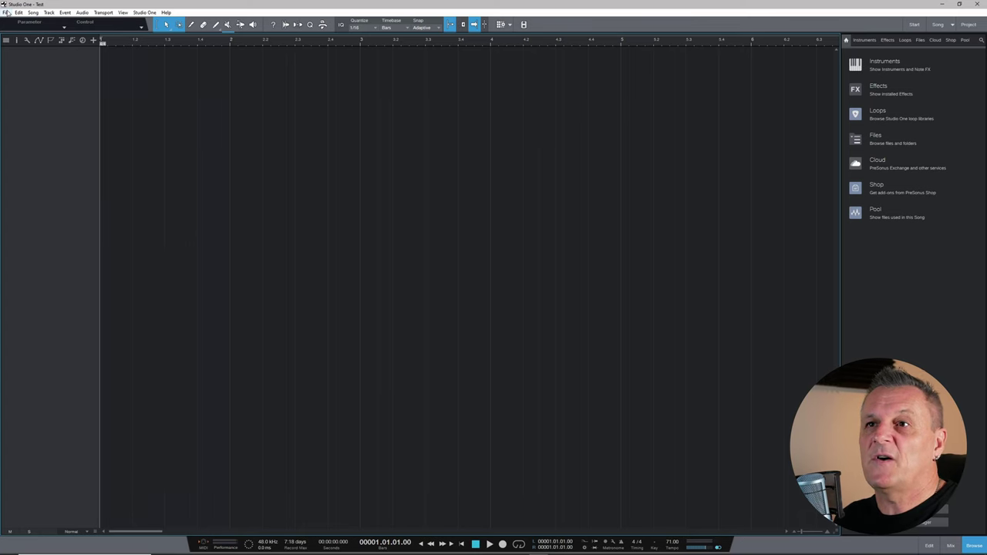
# Step: Save the song as Test.song in the Test folder inside Songs
pyautogui.click(6, 12)
pyautogui.click(22, 102)
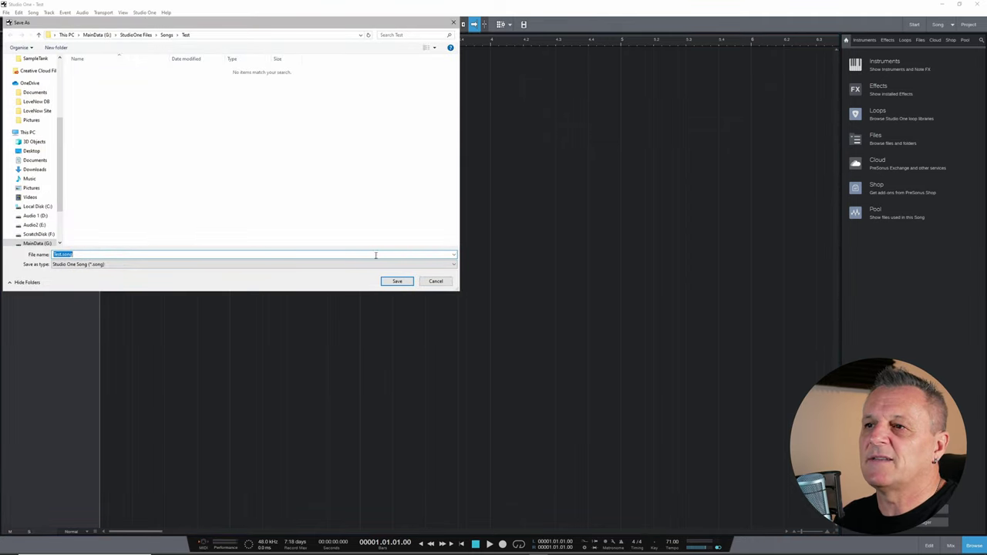
pyautogui.click(397, 283)
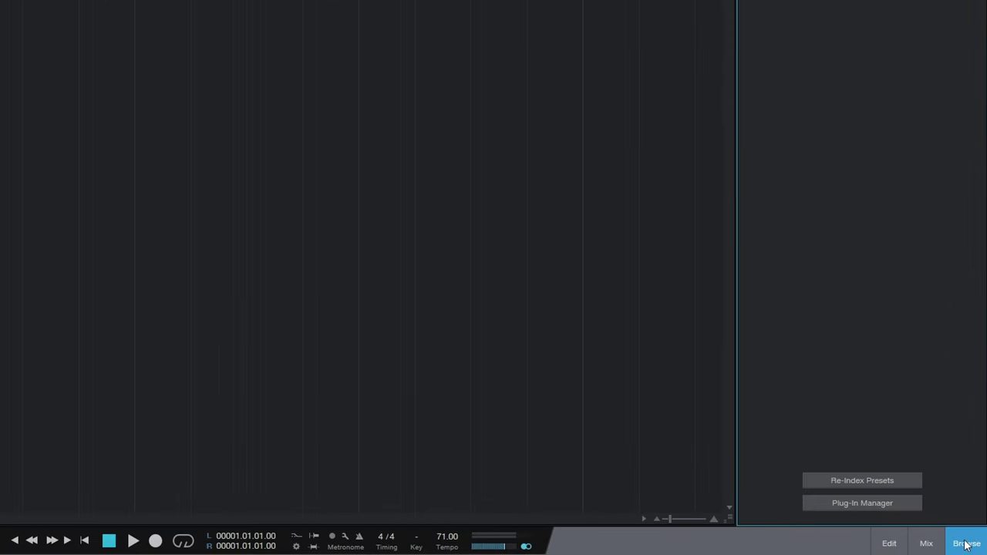
# Step: Display the browser's home page and list the installed instruments
pyautogui.click(968, 549)
pyautogui.click(967, 549)
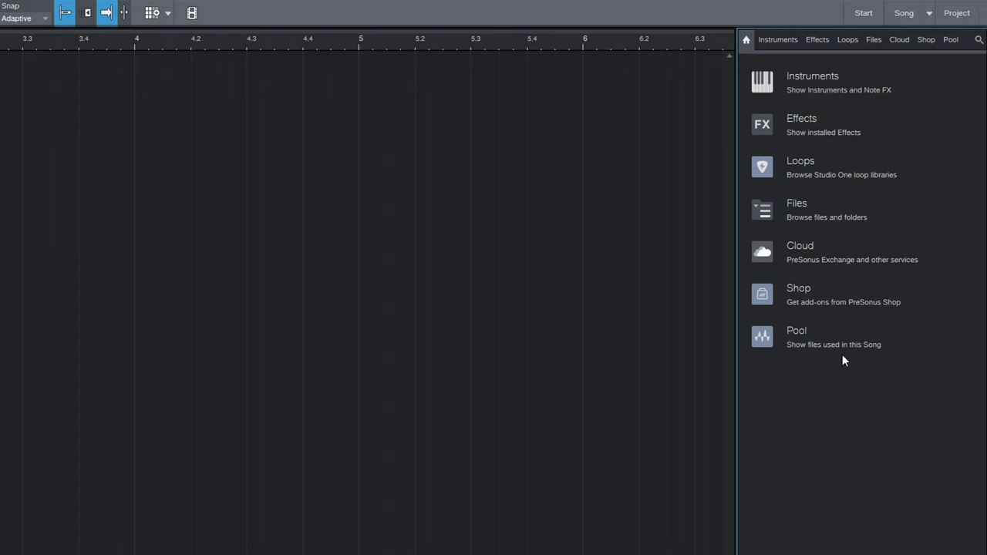
pyautogui.click(746, 41)
pyautogui.click(809, 77)
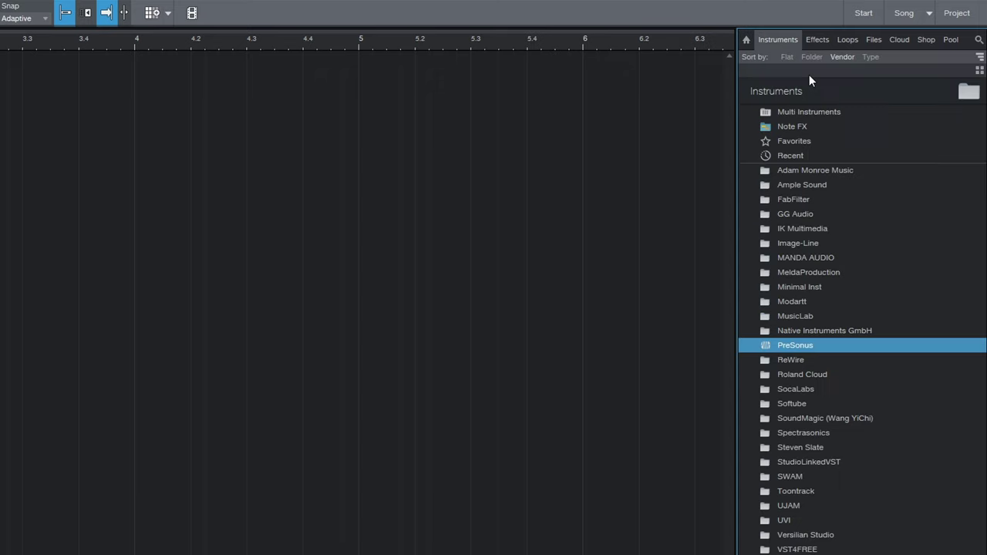
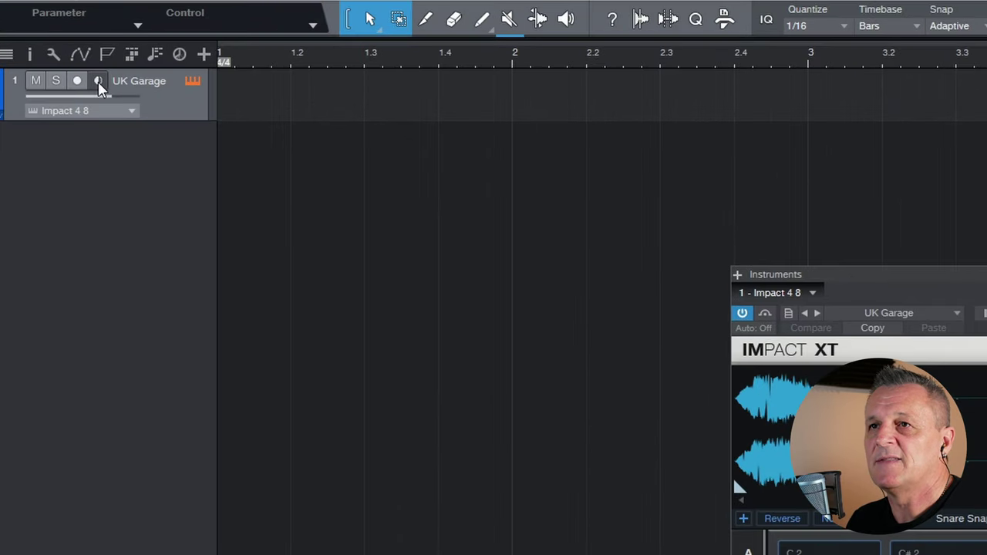
# Step: Enable monitoring on the UK Garage track and set its input to Qwerty Keyboard in the inspector
pyautogui.click(98, 82)
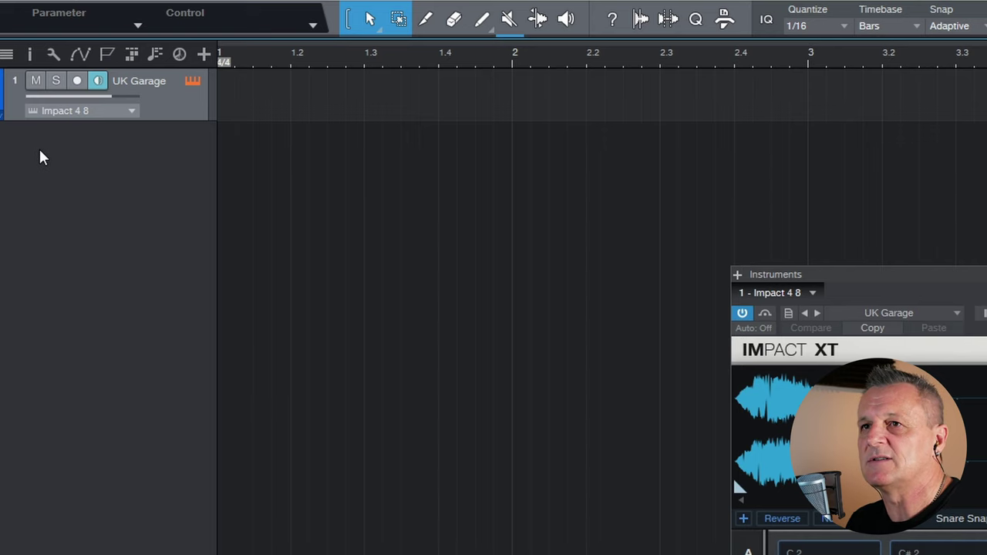
pyautogui.click(31, 55)
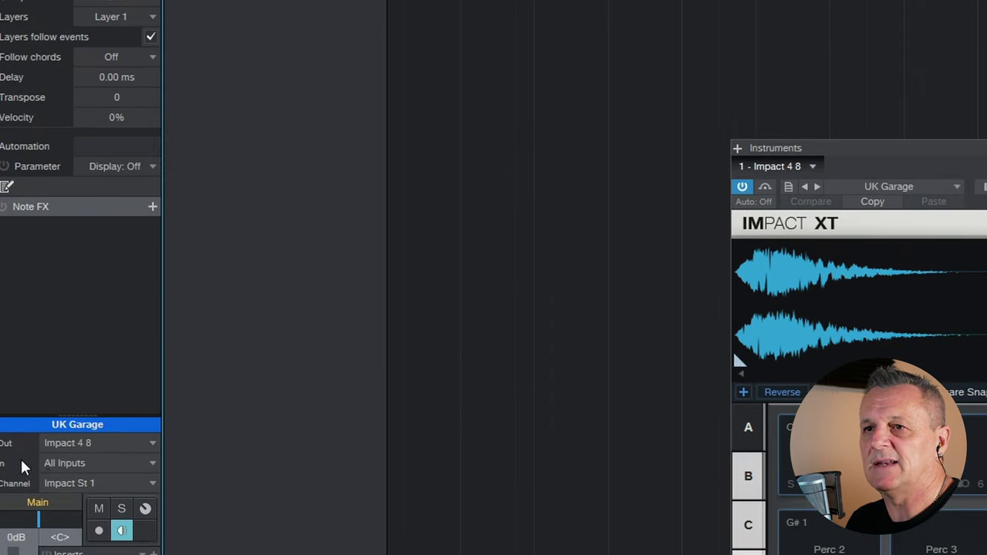
pyautogui.click(80, 468)
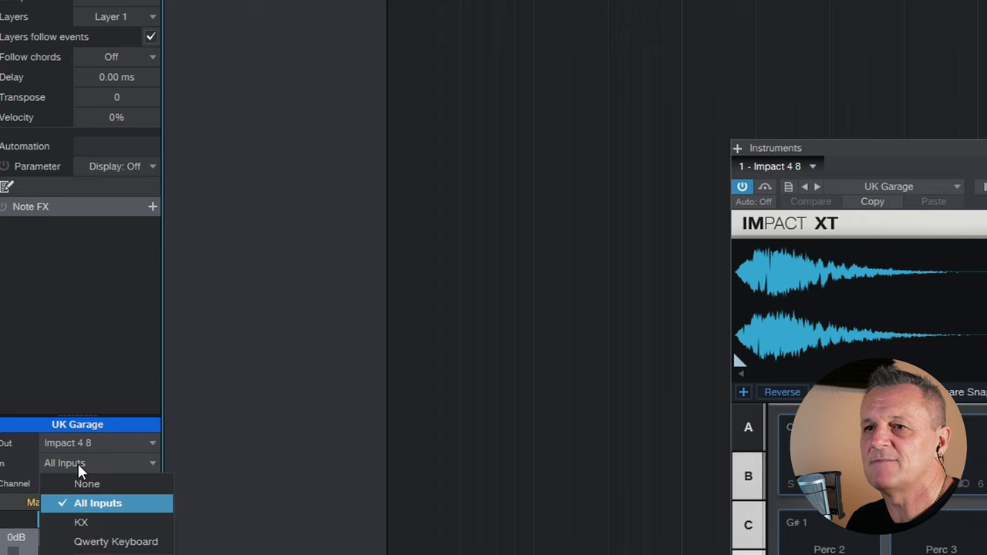
pyautogui.click(99, 542)
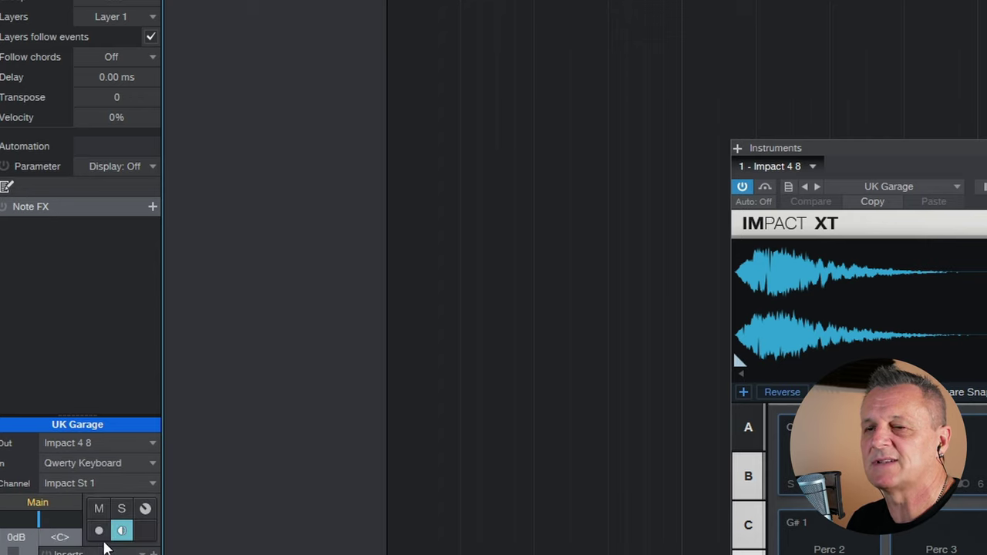
pyautogui.click(81, 464)
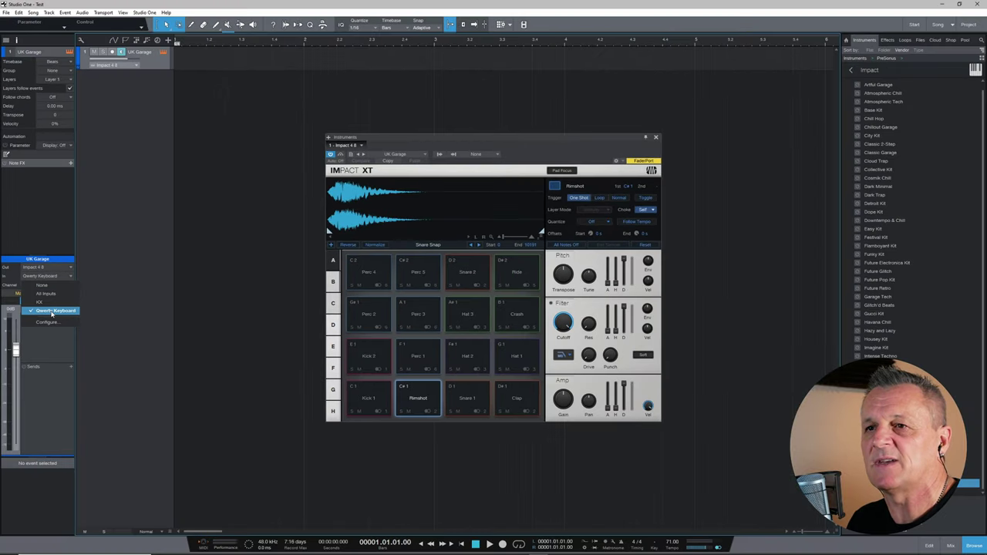
pyautogui.click(52, 312)
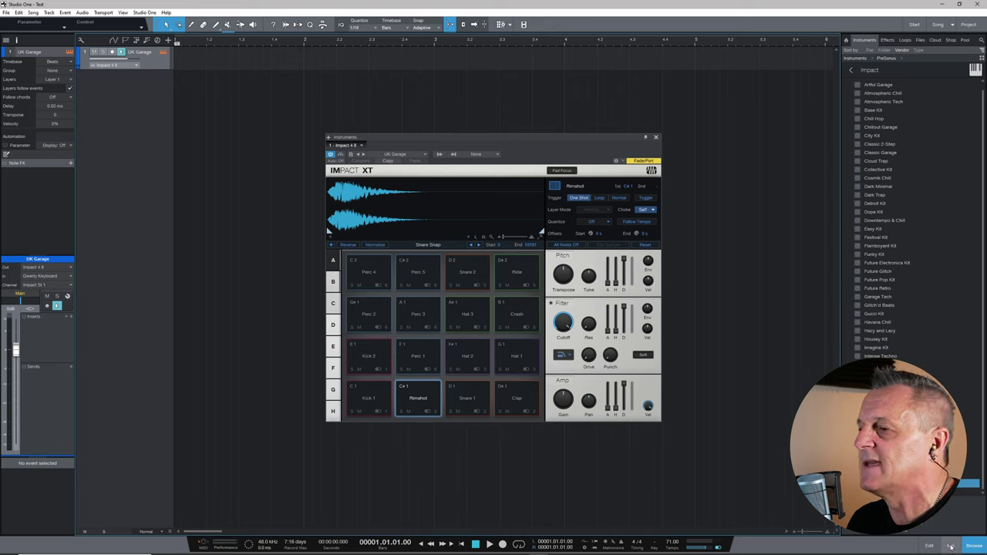
# Step: Show the external devices in the mixer and open the Qwerty Keyboard window
pyautogui.click(951, 546)
pyautogui.moveTo(511, 140); pyautogui.dragTo(520, 54)
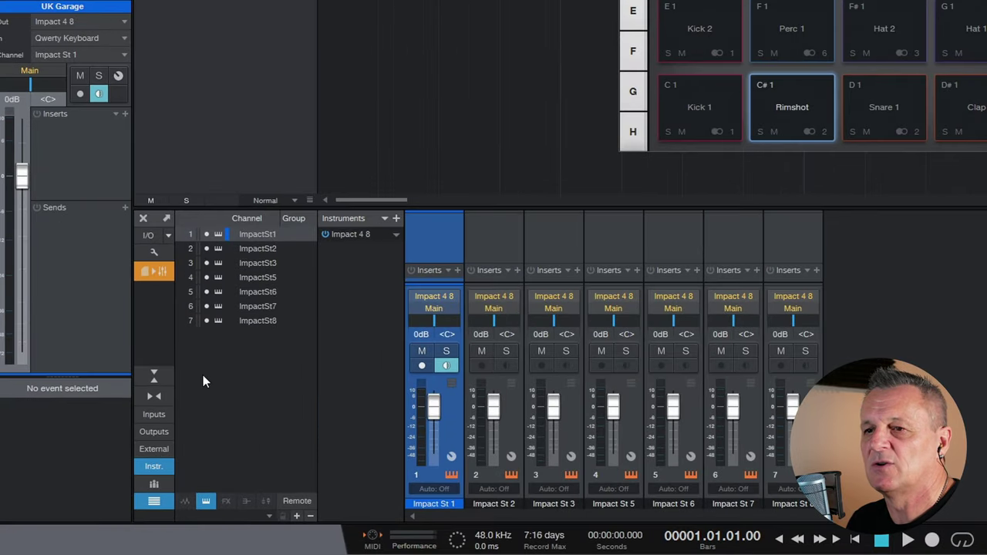
pyautogui.click(152, 449)
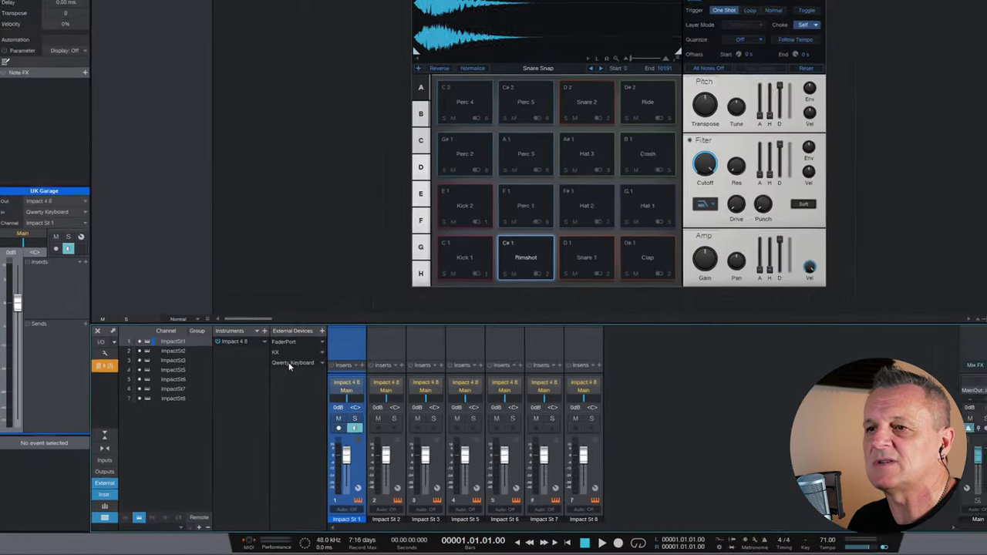
pyautogui.click(432, 267)
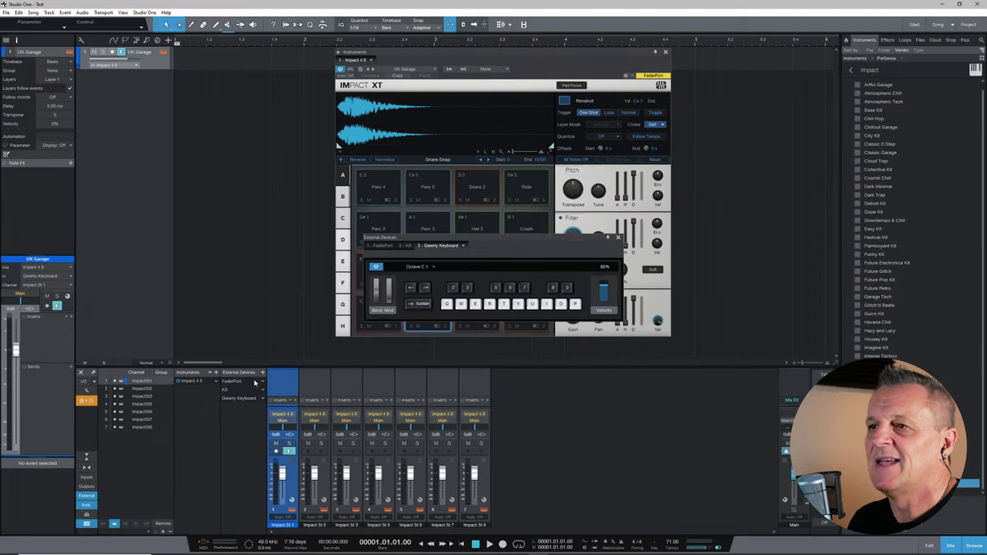
# Step: Test notes on the Qwerty Keyboard, raising it to Octave C 3 and returning it to Octave C 1
pyautogui.click(459, 305)
pyautogui.click(459, 305)
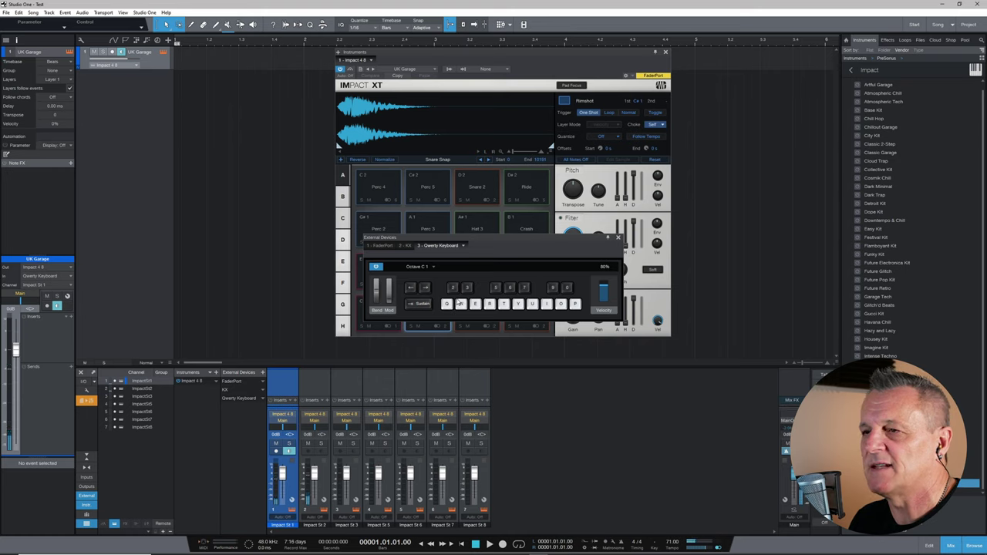
pyautogui.click(415, 268)
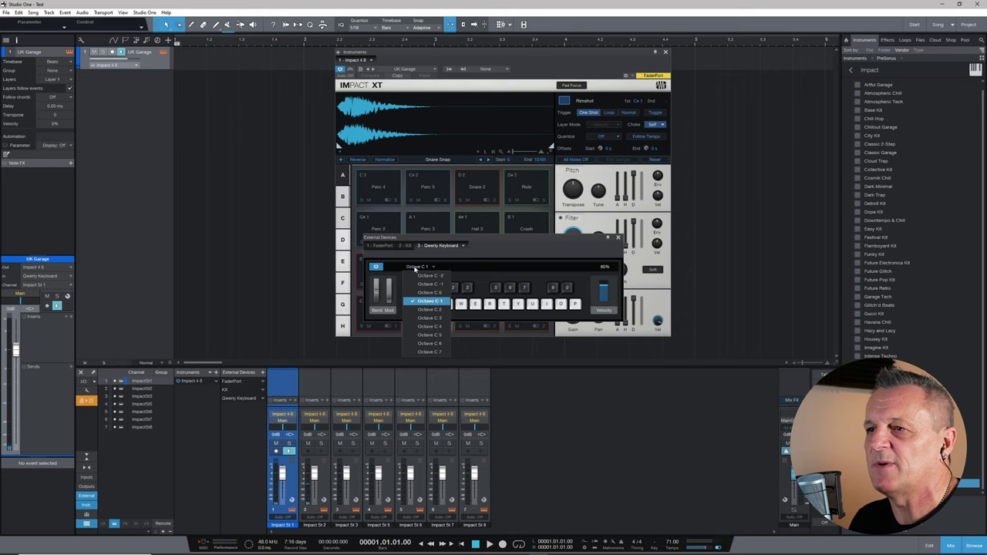
pyautogui.click(452, 307)
pyautogui.press('Right')
pyautogui.press('Right')
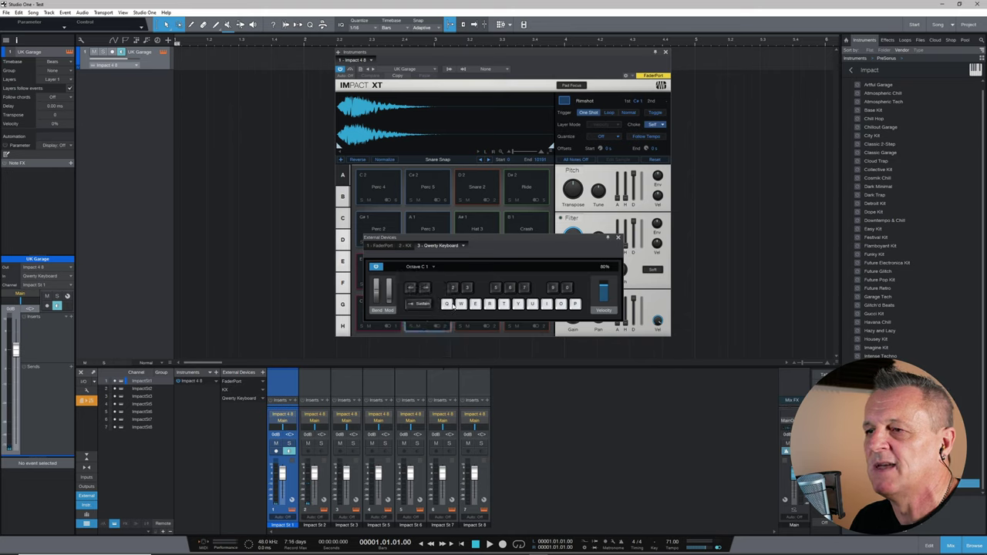
pyautogui.click(456, 304)
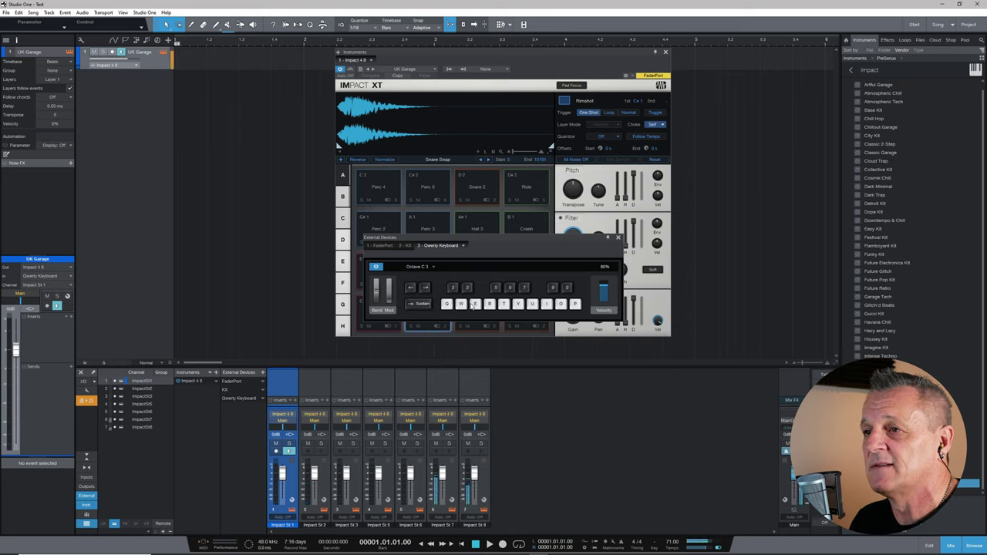
pyautogui.click(417, 268)
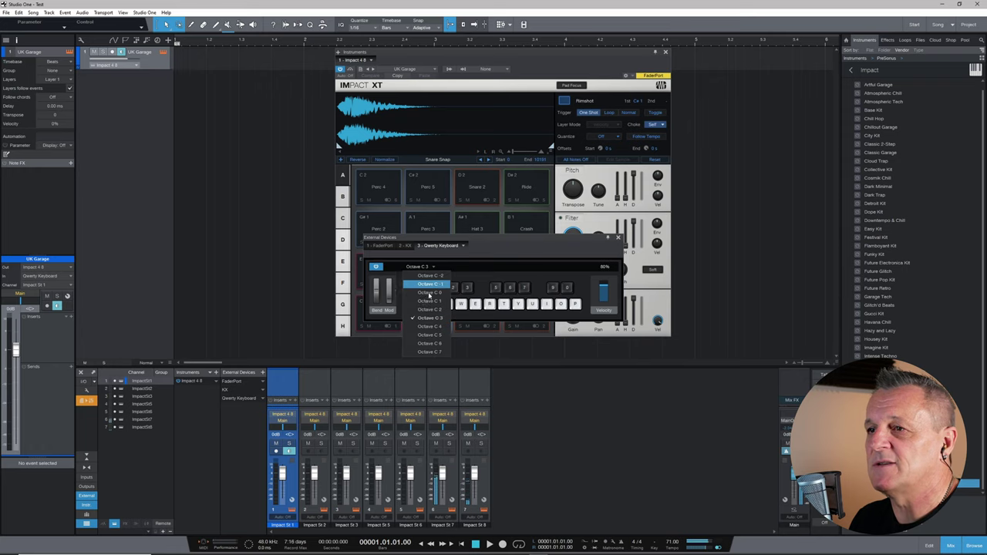
pyautogui.click(425, 302)
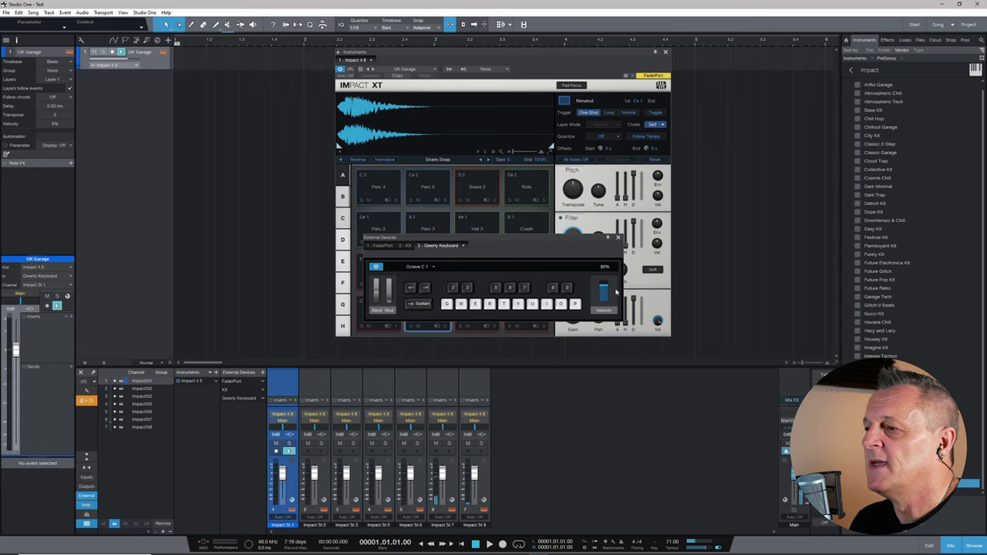
# Step: Place the Qwerty Keyboard window below Impact XT with the mixer hidden, and play a few drum sounds from the computer keyboard
pyautogui.click(952, 546)
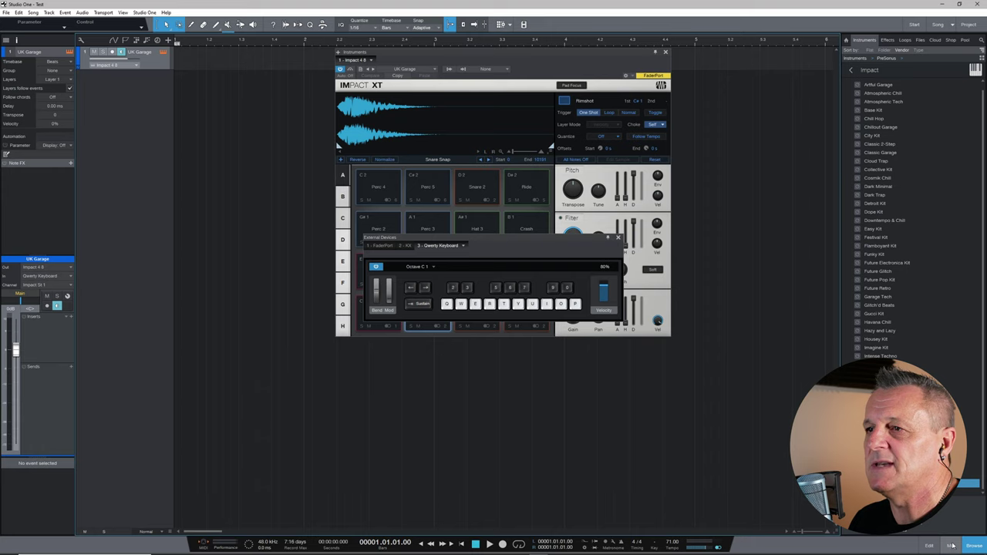
pyautogui.moveTo(493, 239); pyautogui.dragTo(487, 354)
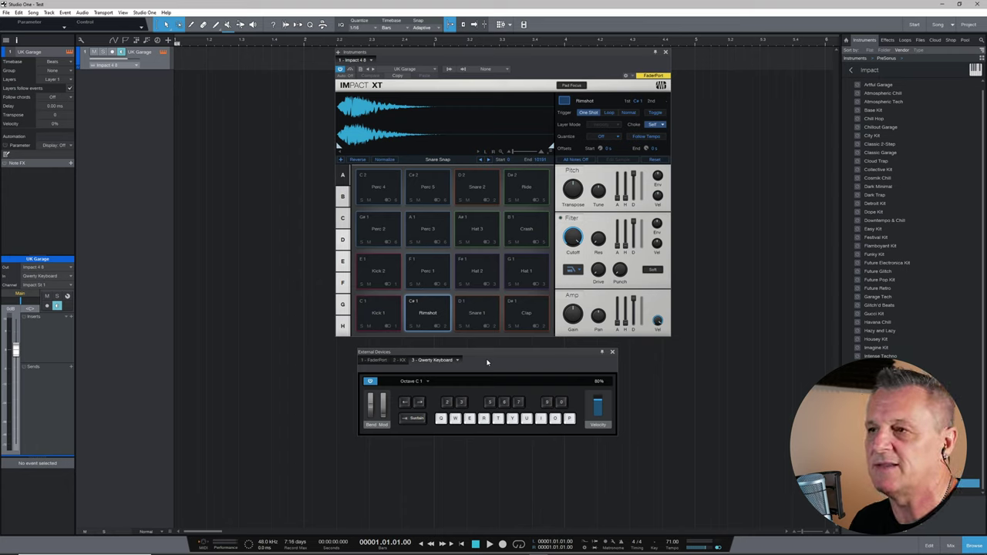
pyautogui.press('q')
pyautogui.press('w')
pyautogui.press('q')
pyautogui.press('q')
pyautogui.press('w')
pyautogui.press('e')
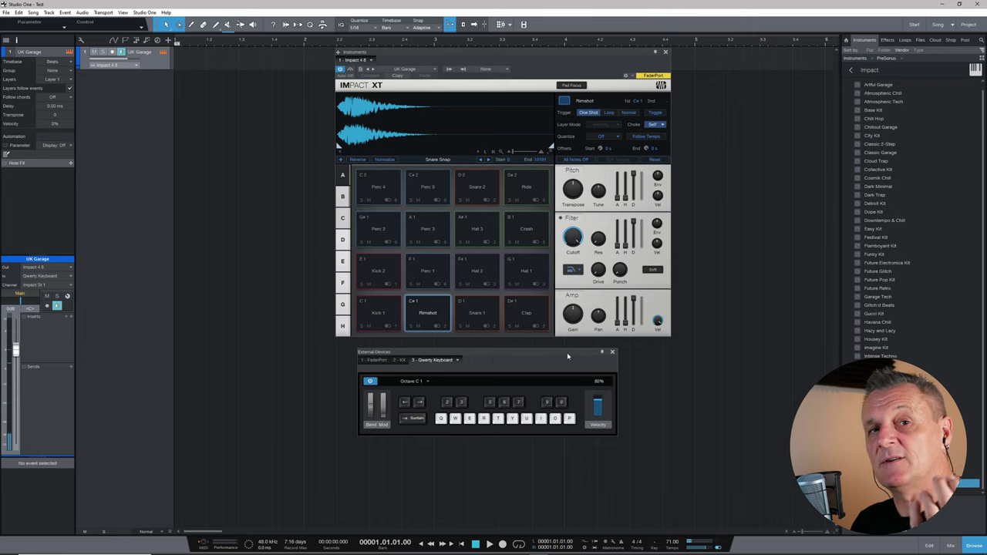
# Step: Close the Qwerty Keyboard window and set the UK Garage track's input to All Inputs, closing the inspector when done
pyautogui.click(613, 354)
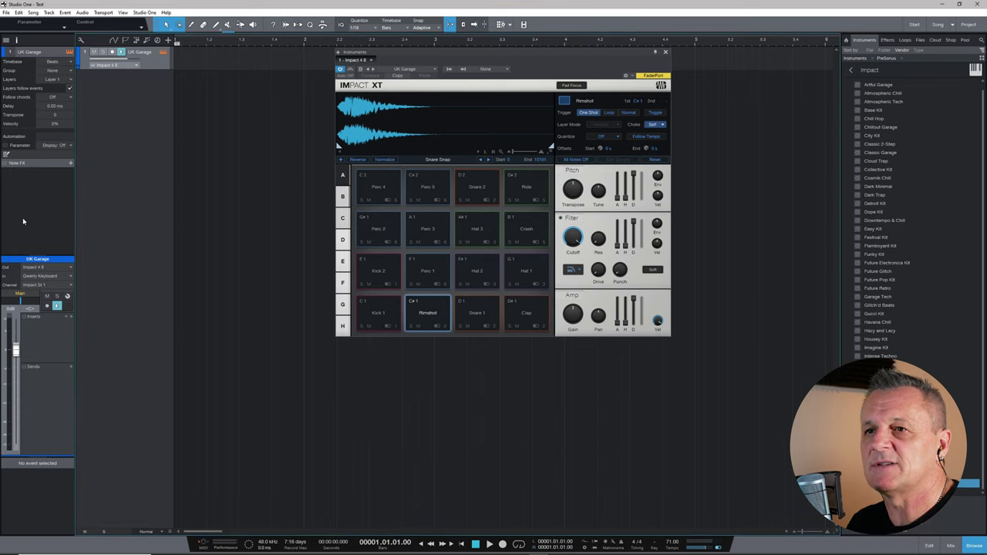
pyautogui.click(36, 277)
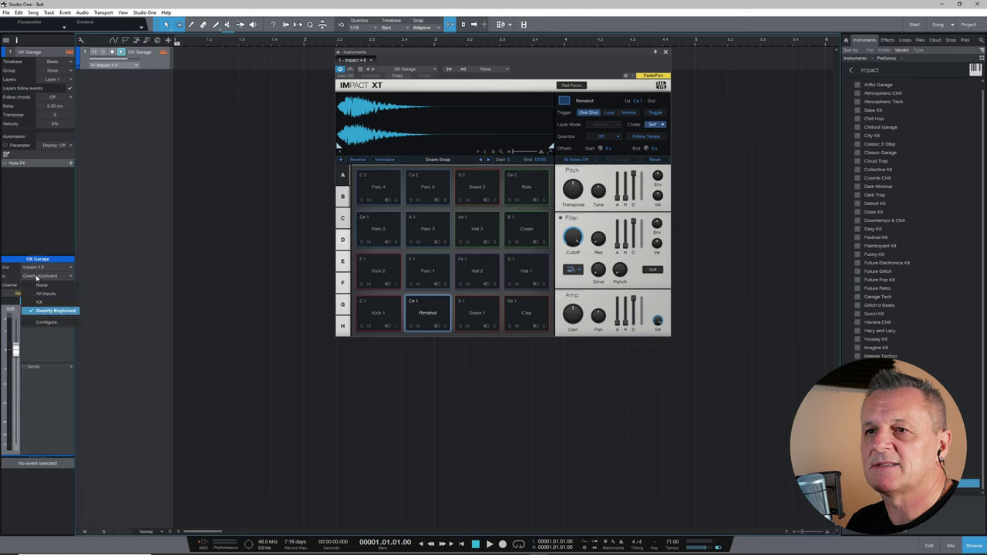
pyautogui.click(46, 295)
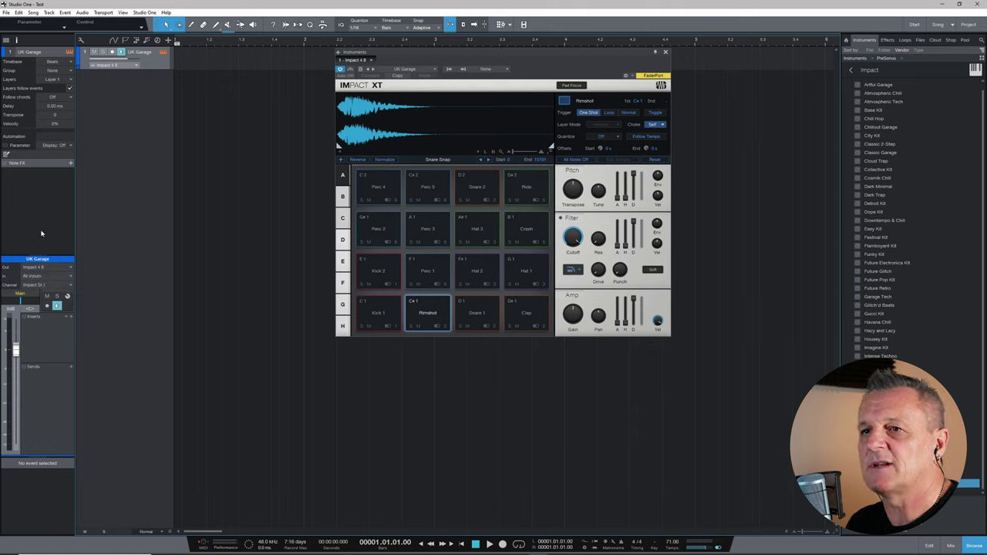
pyautogui.click(17, 40)
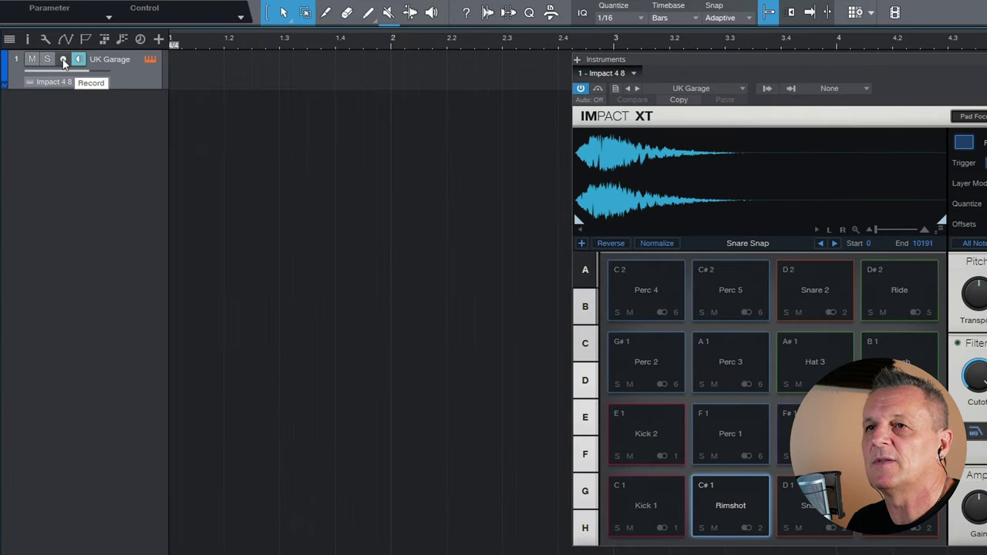
# Step: Arm the UK Garage track for recording and turn on the metronome
pyautogui.click(64, 60)
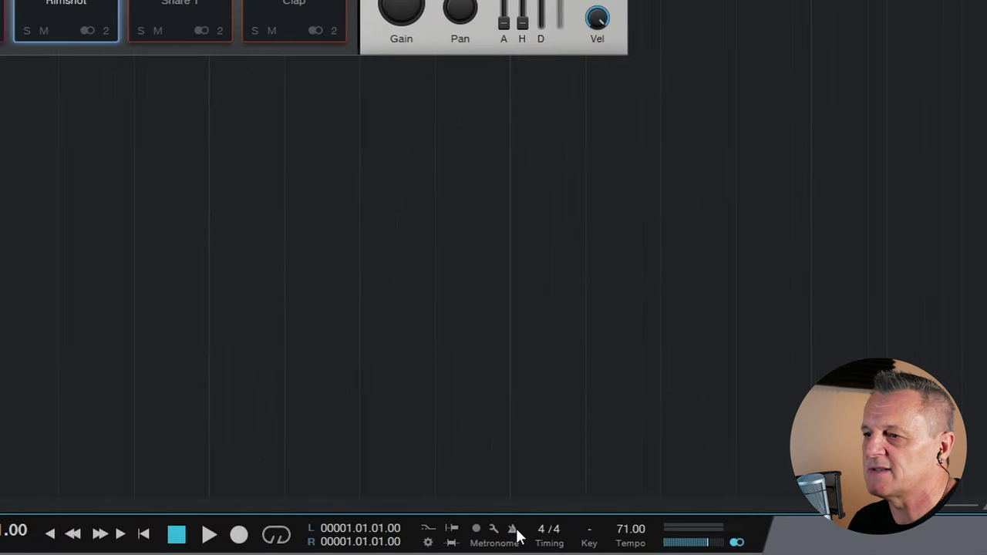
pyautogui.click(513, 531)
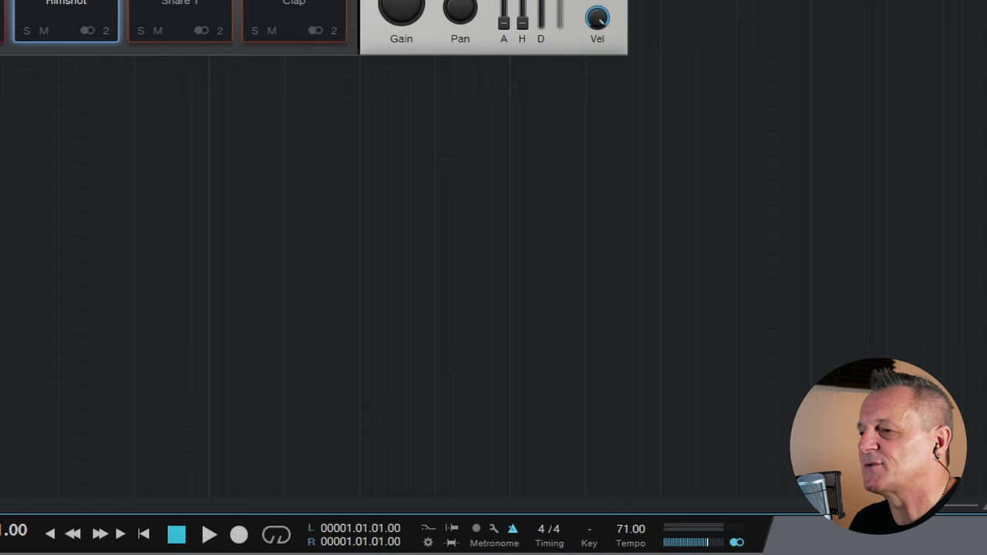
# Step: Set the song tempo to 100 BPM
pyautogui.doubleClick(632, 534)
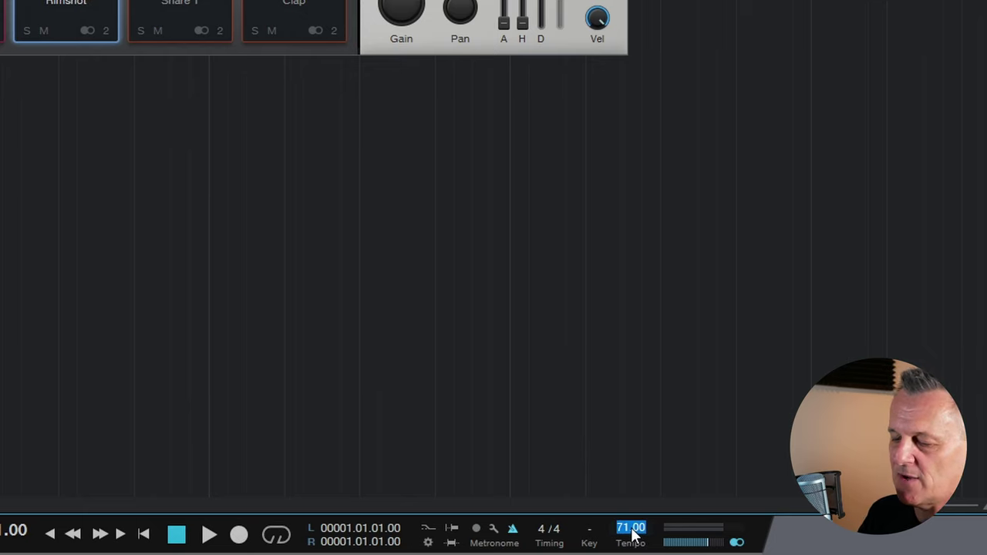
pyautogui.write('100')
pyautogui.press('Return')
pyautogui.press('Return')
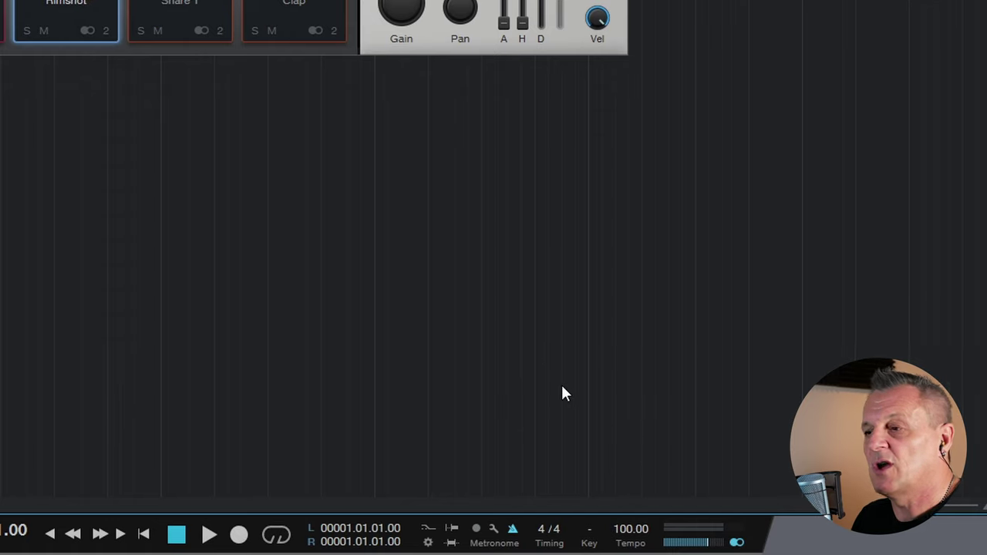
# Step: Tap in a song tempo of 83 BPM and play the metronome briefly to hear it
pyautogui.click(637, 546)
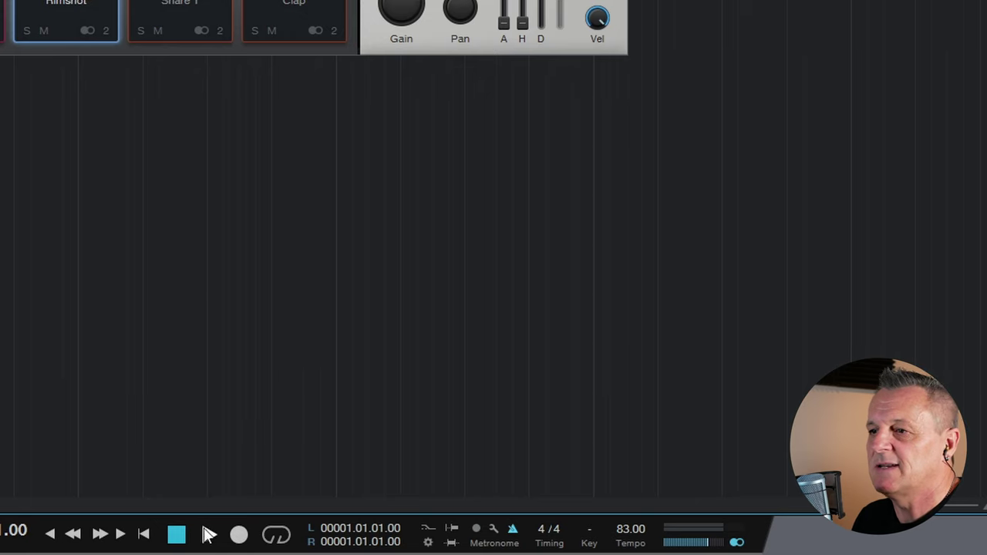
pyautogui.click(209, 534)
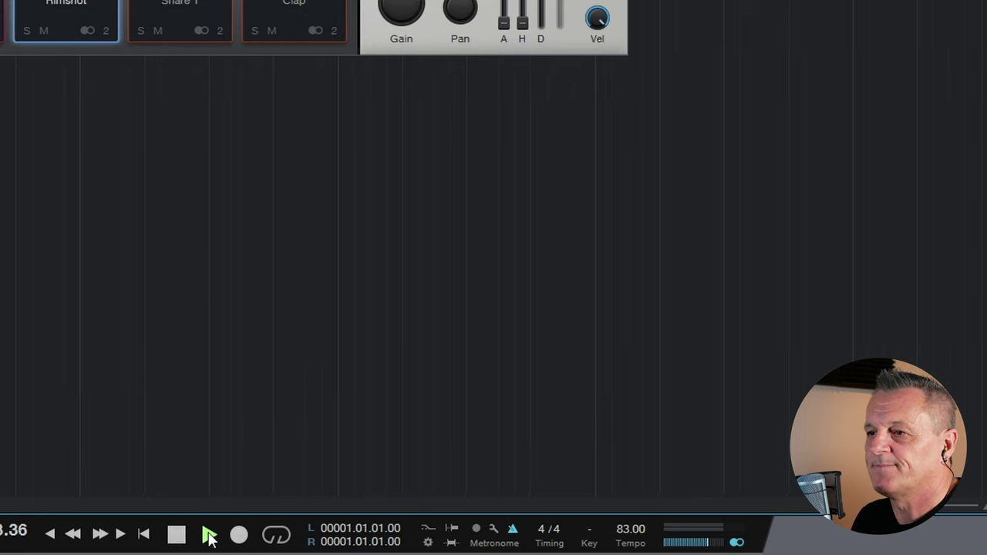
pyautogui.click(176, 536)
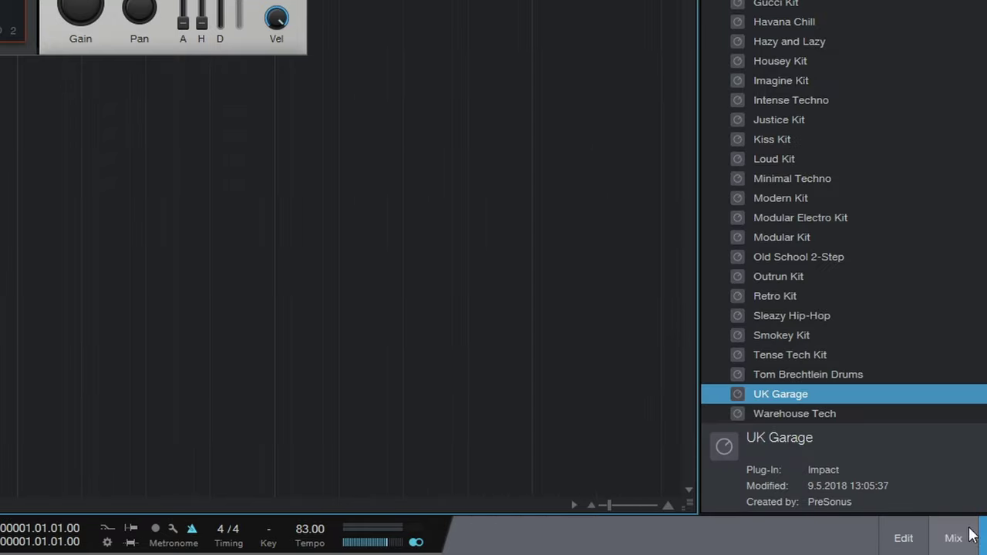
# Step: Raise the metronome level on the Main channel in the mixer, hide the mixer and play the click to check its volume
pyautogui.click(904, 537)
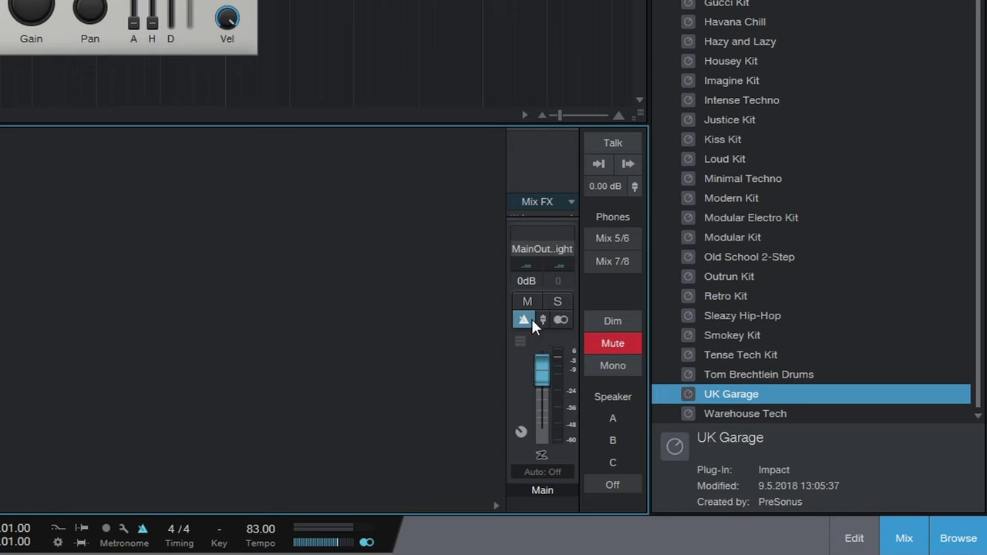
pyautogui.moveTo(543, 320); pyautogui.dragTo(546, 222)
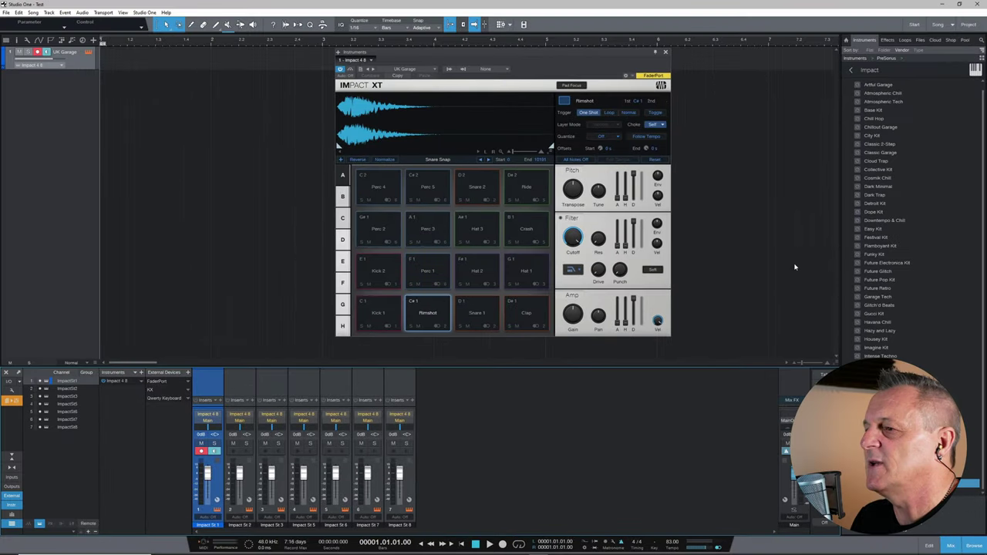
pyautogui.click(951, 547)
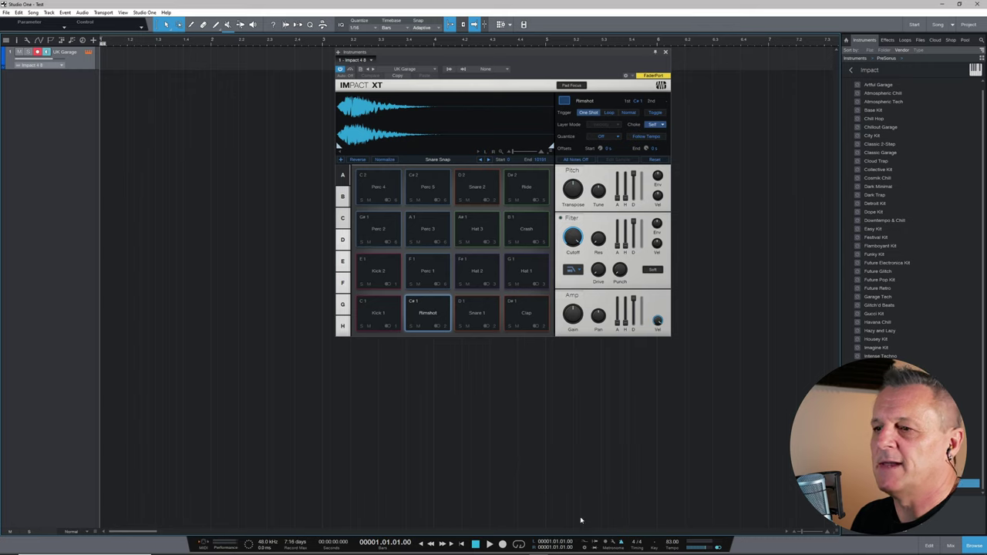
pyautogui.click(489, 544)
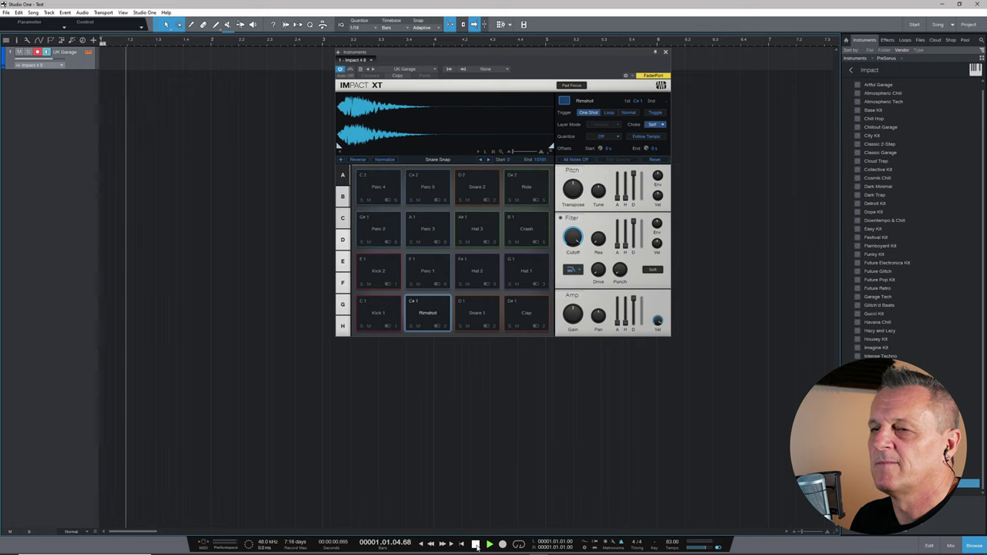
pyautogui.click(475, 544)
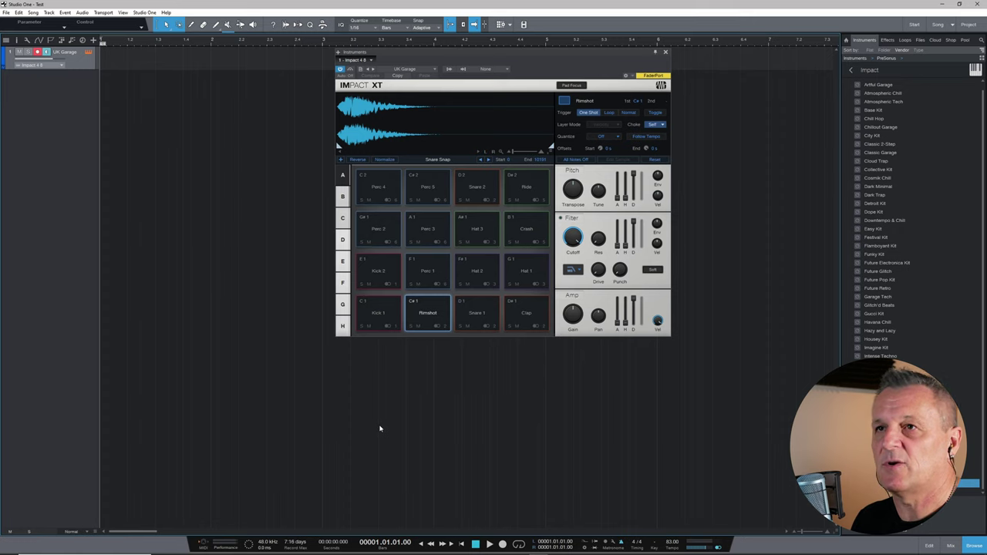
# Step: Record a drum pattern on the UK Garage track up to about bar 4 and move the Impact XT window clear of the recorded event
pyautogui.click(502, 544)
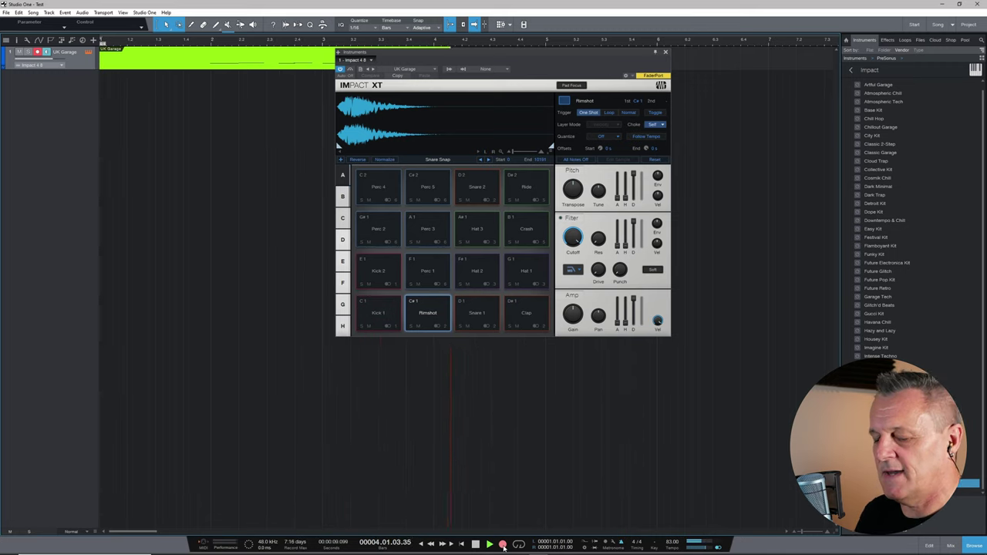
pyautogui.press('space')
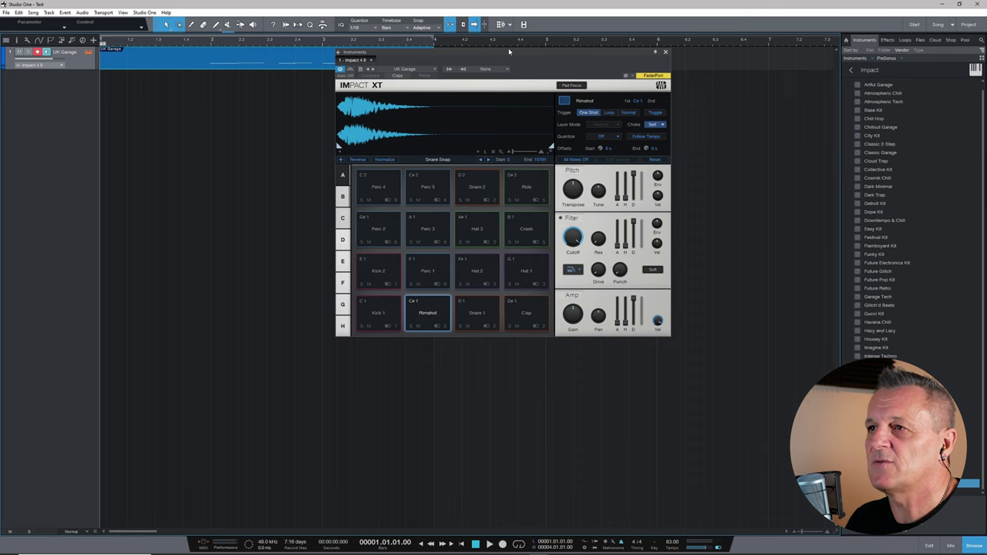
pyautogui.moveTo(502, 53); pyautogui.dragTo(411, 101)
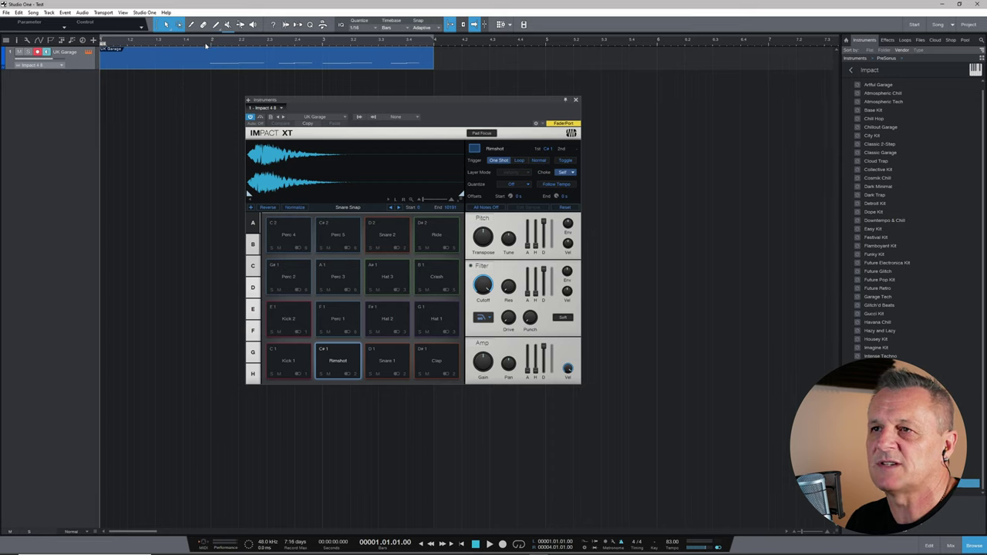
# Step: Play back the recorded drum pattern from just before bar 2
pyautogui.click(205, 45)
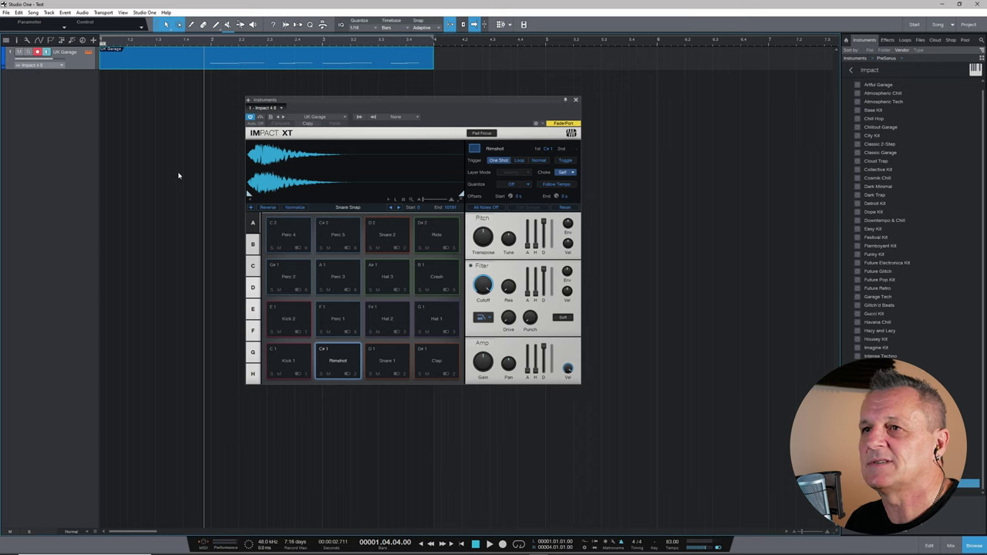
pyautogui.press('space')
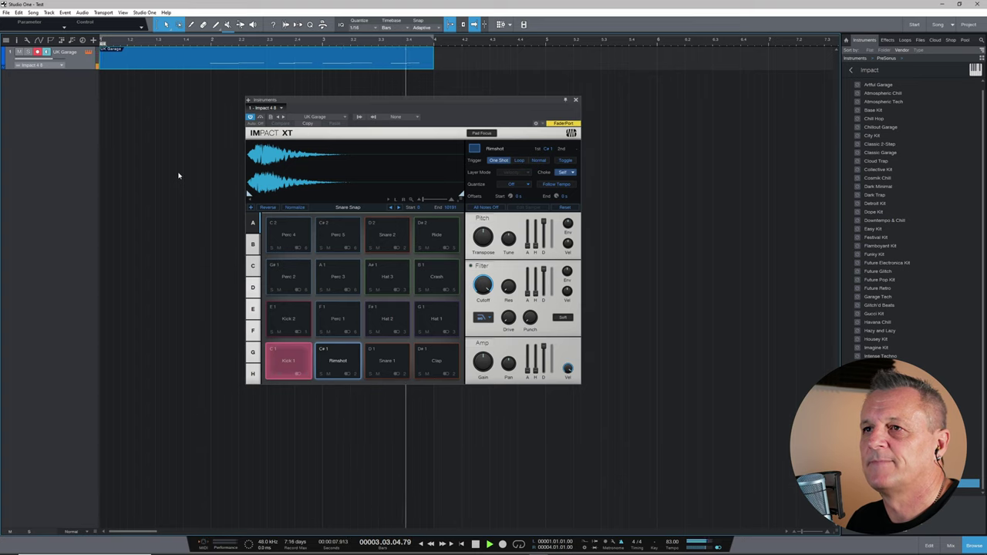
pyautogui.press('space')
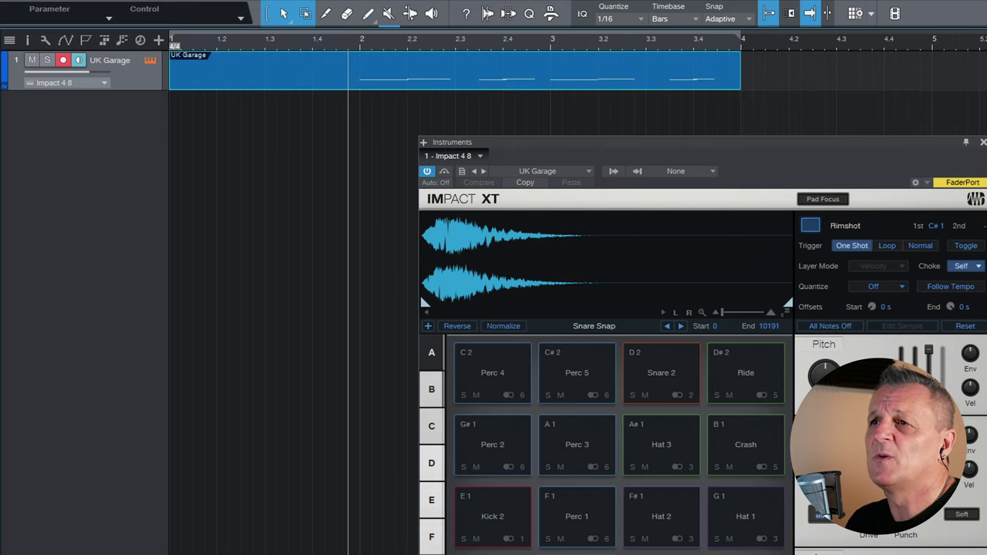
# Step: Examine the available quantize values, keeping 1/16
pyautogui.click(620, 18)
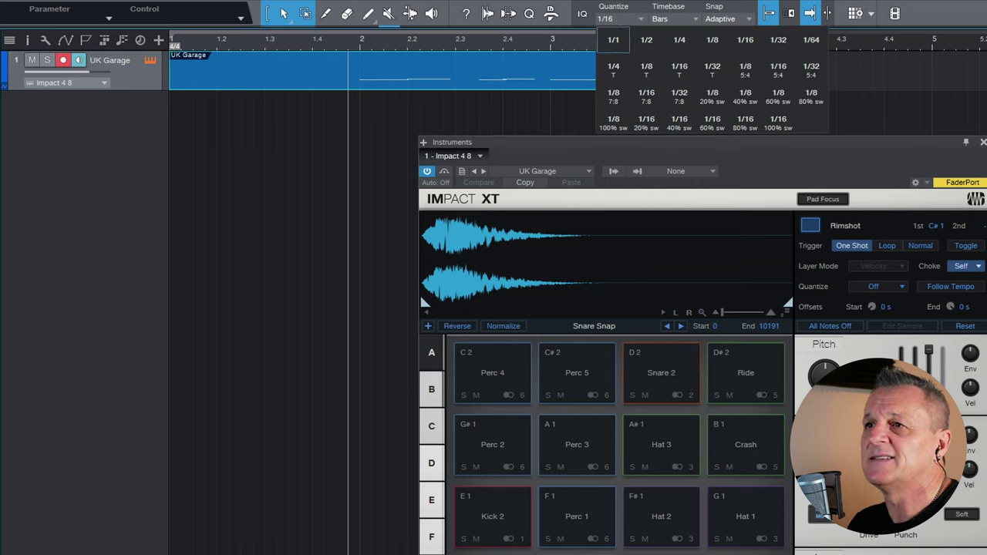
pyautogui.click(620, 18)
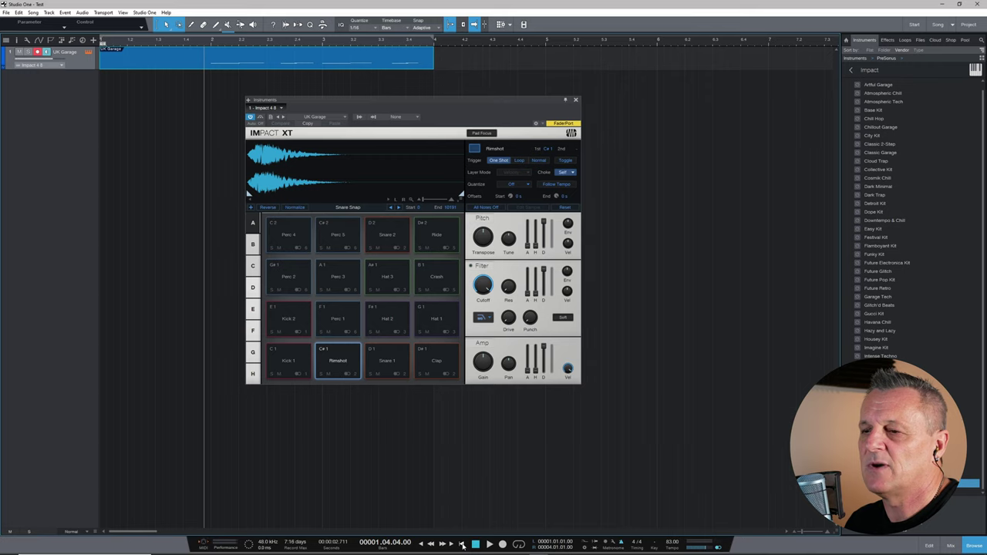
# Step: Check that instrument loop recording uses Record Mix, and overdub a Kick 1 part onto the UK Garage event from the song start
pyautogui.click(462, 544)
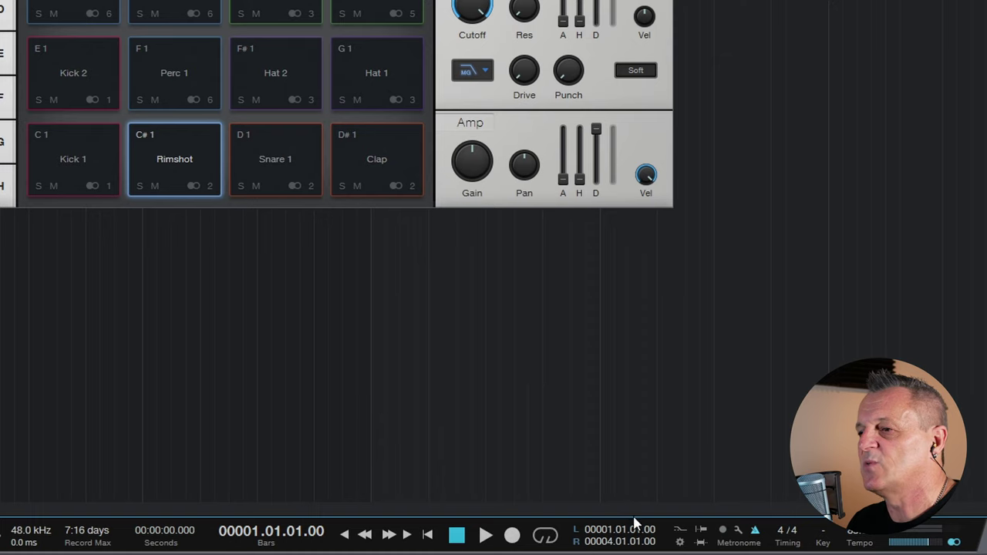
pyautogui.click(680, 545)
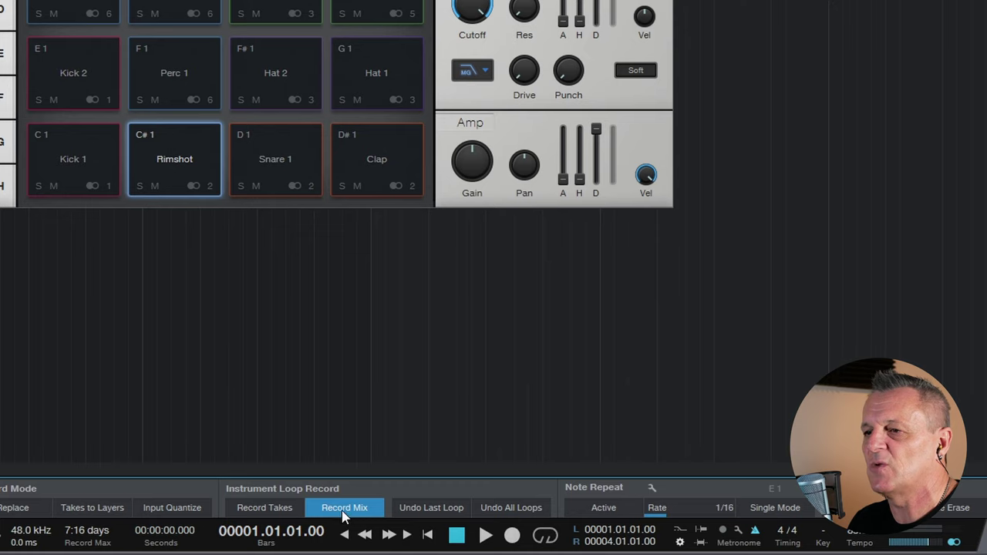
pyautogui.click(681, 543)
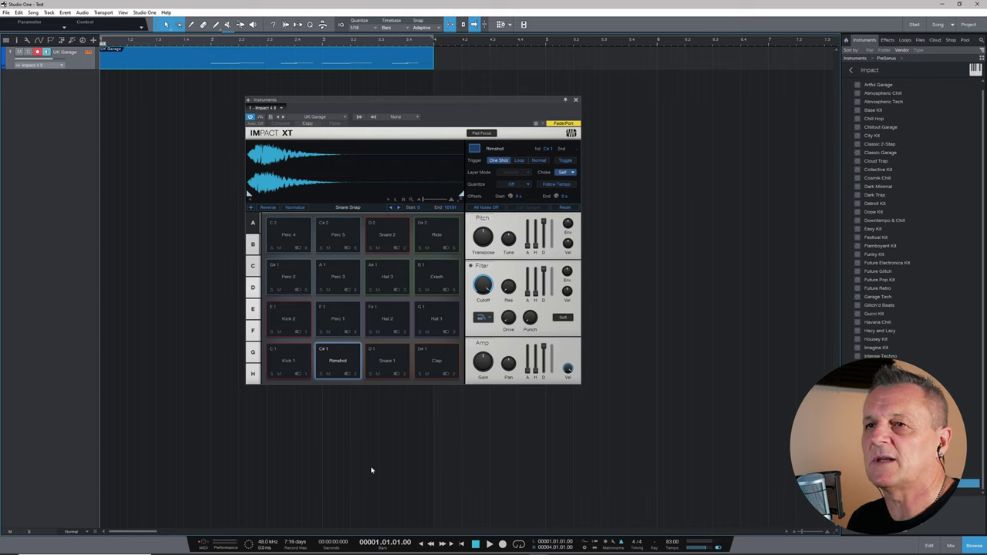
pyautogui.press('KP_Multiply')
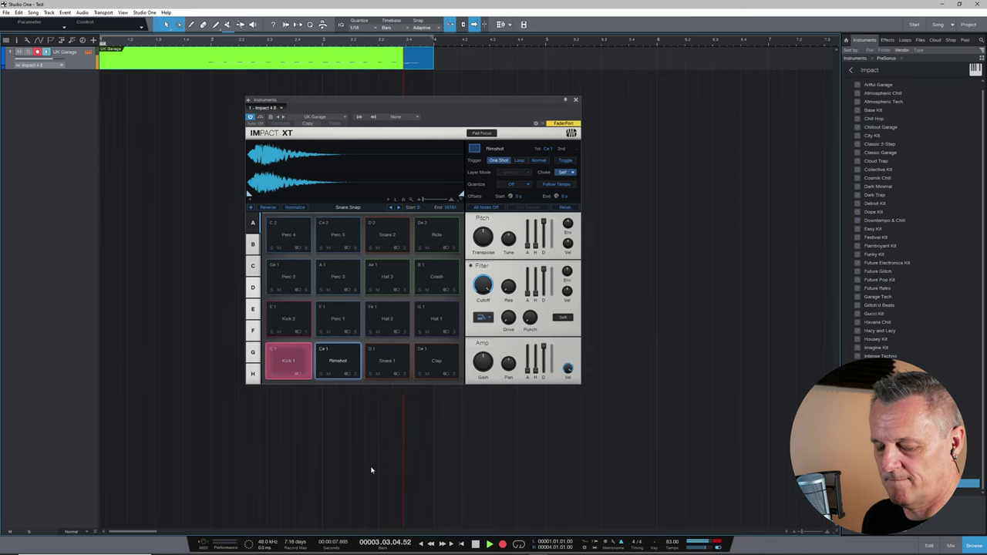
pyautogui.press('space')
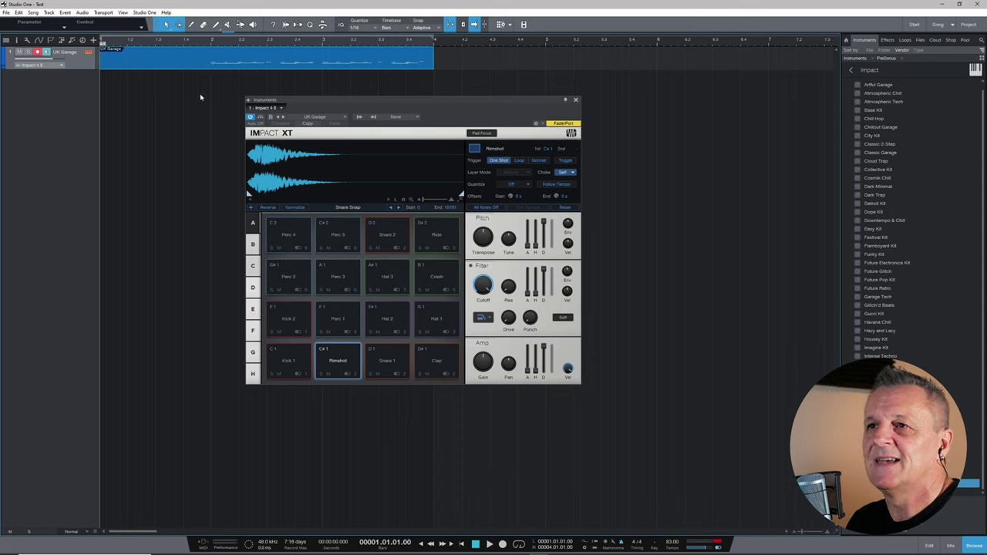
# Step: Play back the combined drum recording from bar 2
pyautogui.click(211, 46)
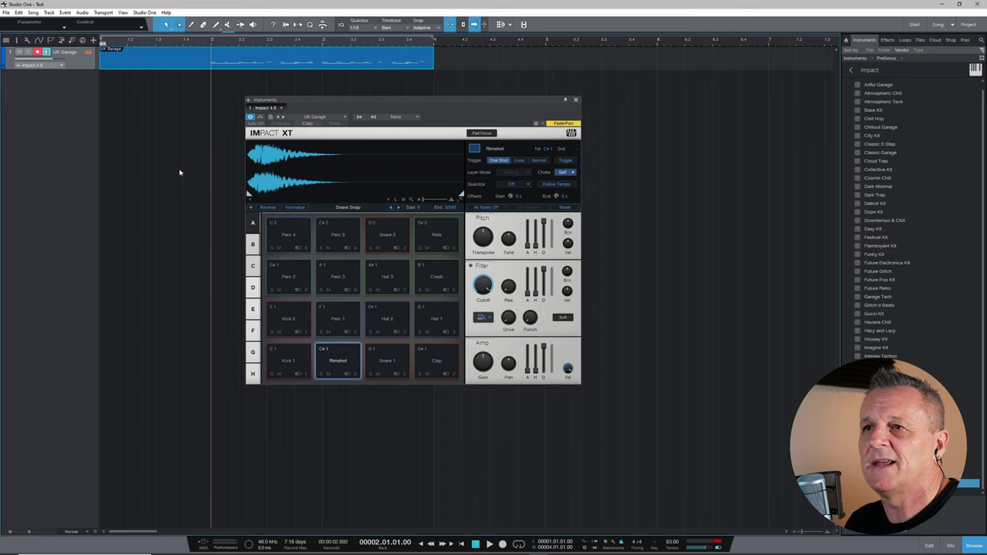
pyautogui.press('space')
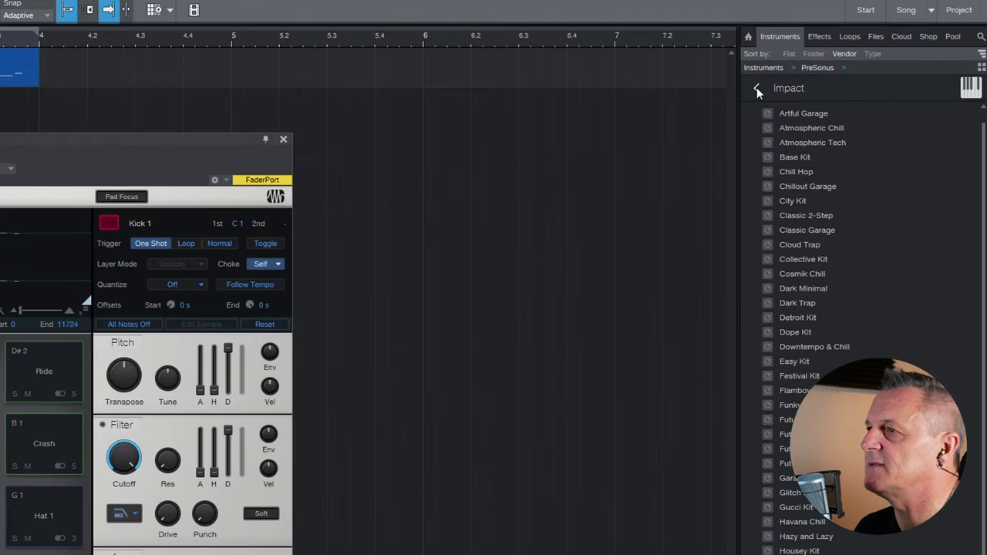
# Step: Browse the PreSonus instruments to the 6-String Bass presets in Presence's Bass folder
pyautogui.click(757, 89)
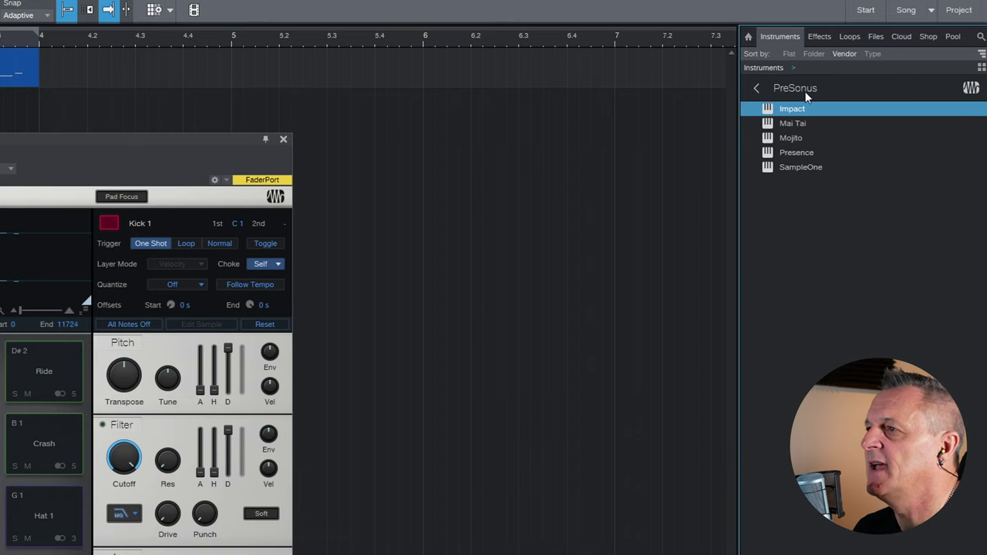
pyautogui.doubleClick(788, 152)
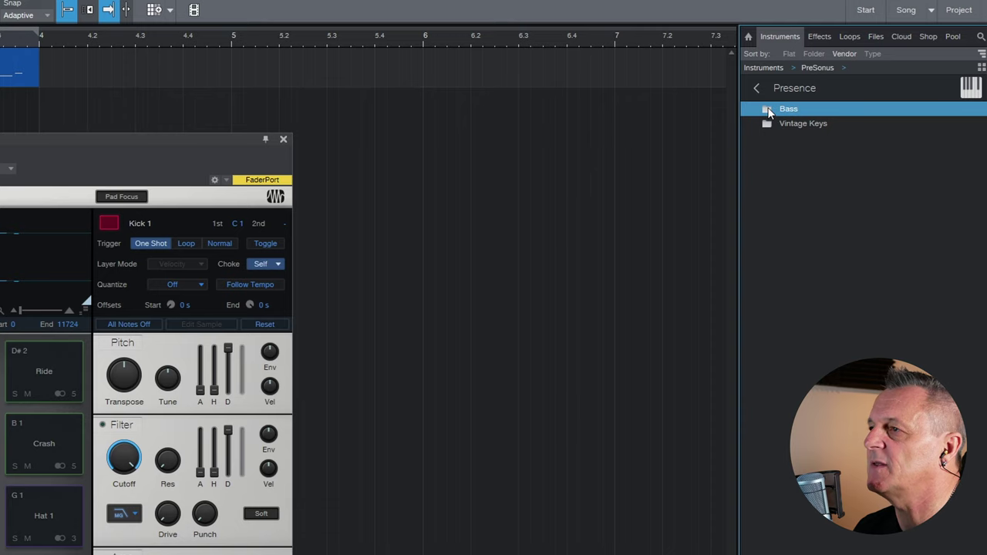
pyautogui.doubleClick(770, 113)
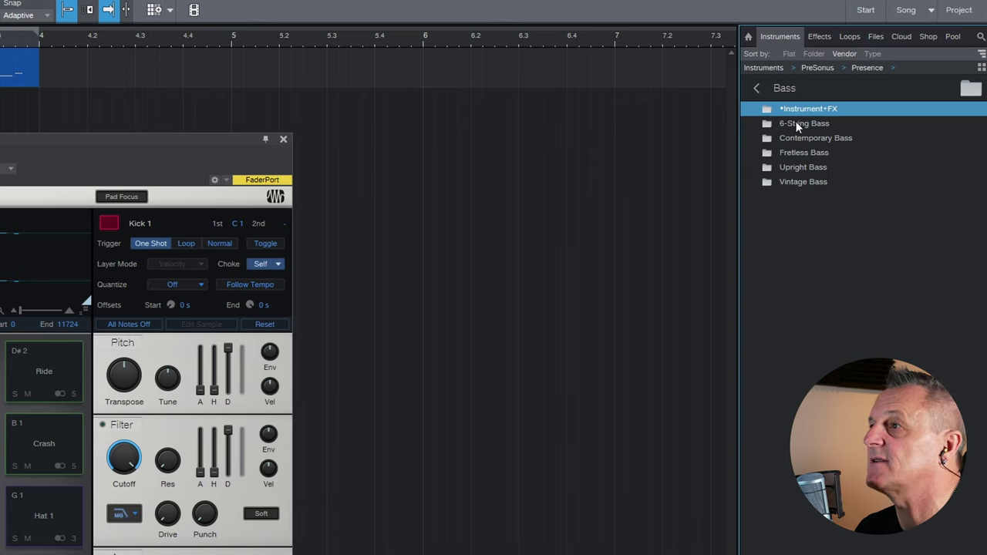
pyautogui.click(797, 125)
pyautogui.doubleClick(768, 126)
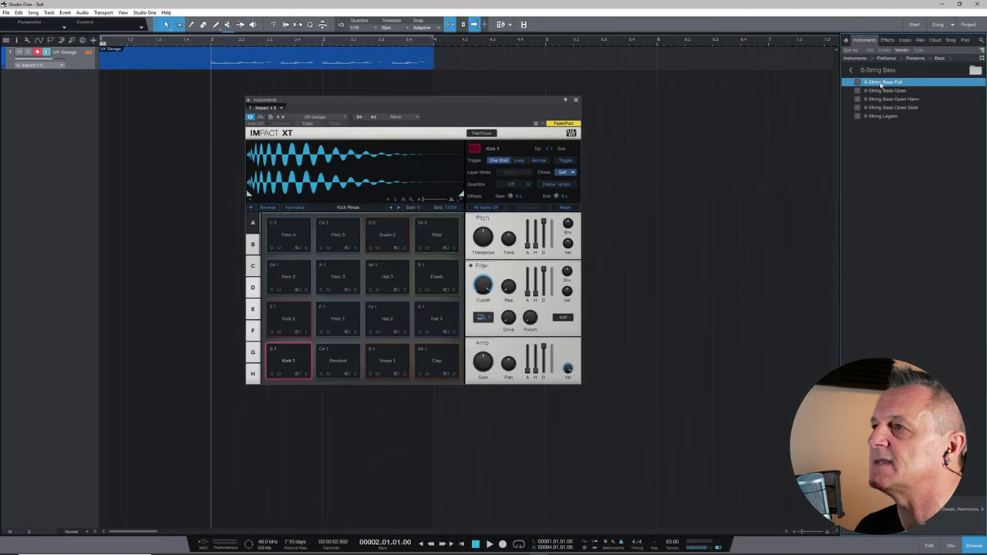
# Step: Add the 6-String Bass Full preset as a new instrument track, arm it for recording, and disarm the UK Garage drum track
pyautogui.moveTo(881, 83); pyautogui.dragTo(44, 98)
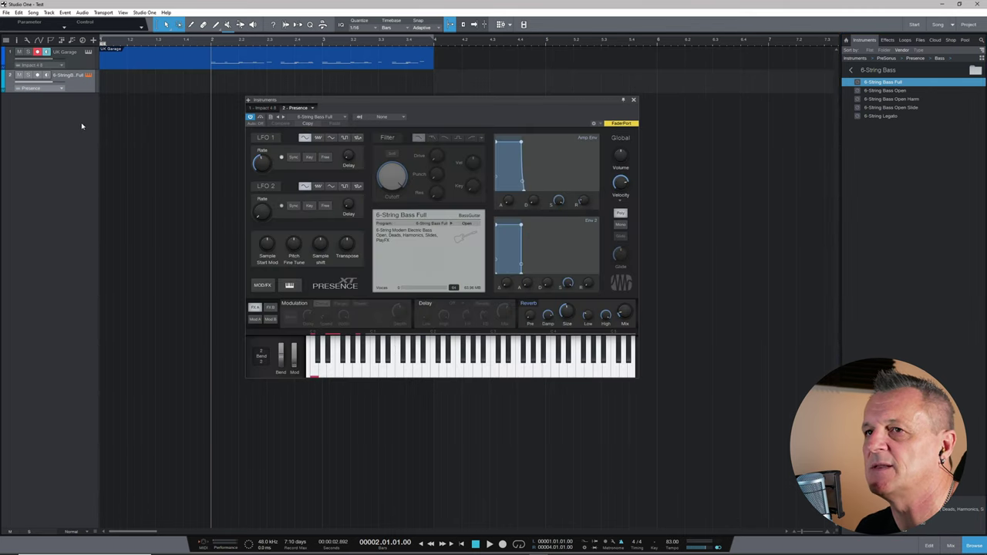
pyautogui.click(38, 75)
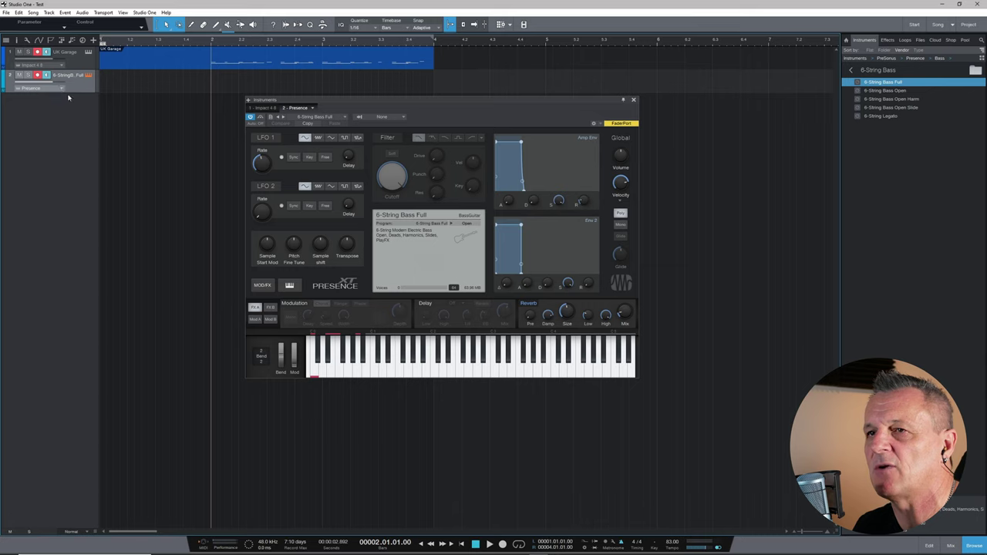
pyautogui.click(37, 51)
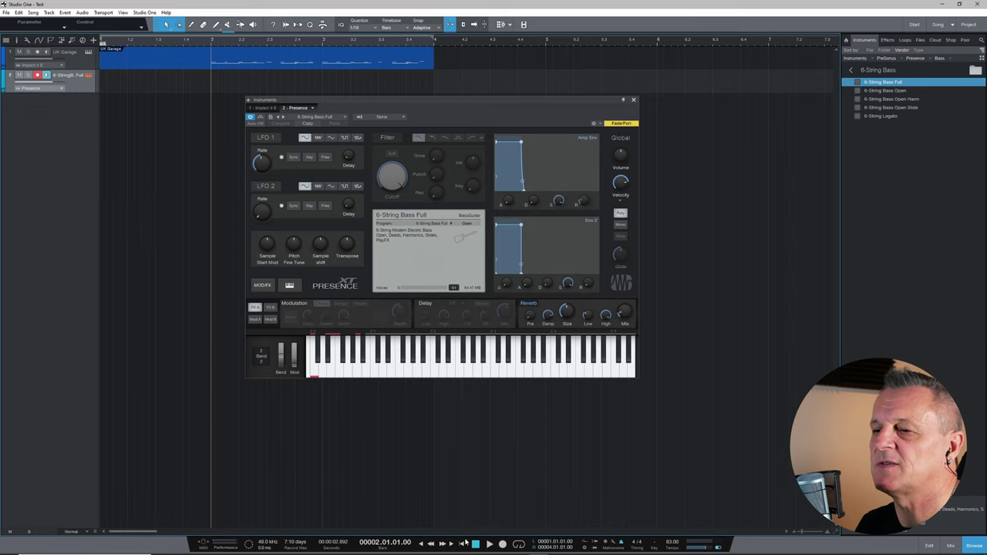
# Step: Record a bass part on the 6-String Bass Full track from the song start up to bar 4
pyautogui.click(461, 543)
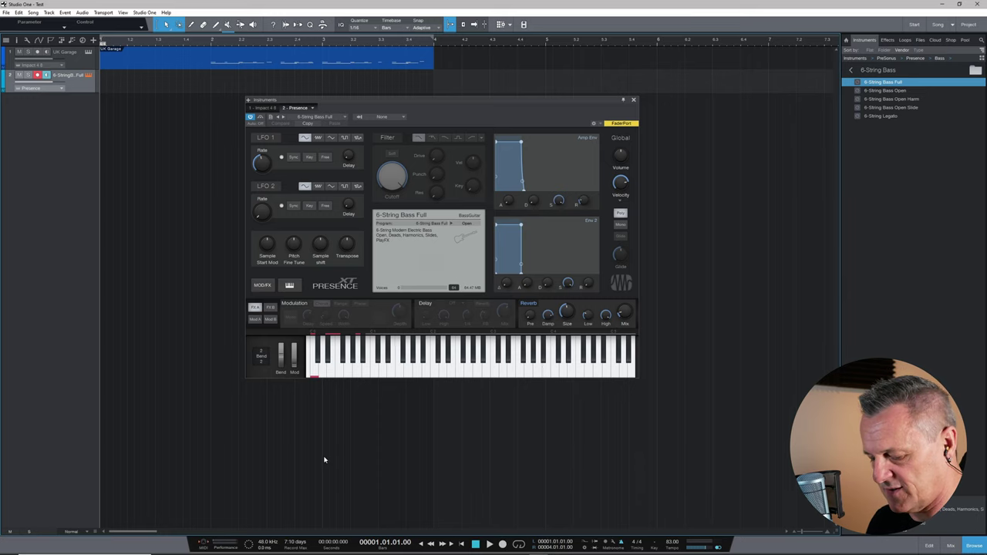
pyautogui.press('KP_Multiply')
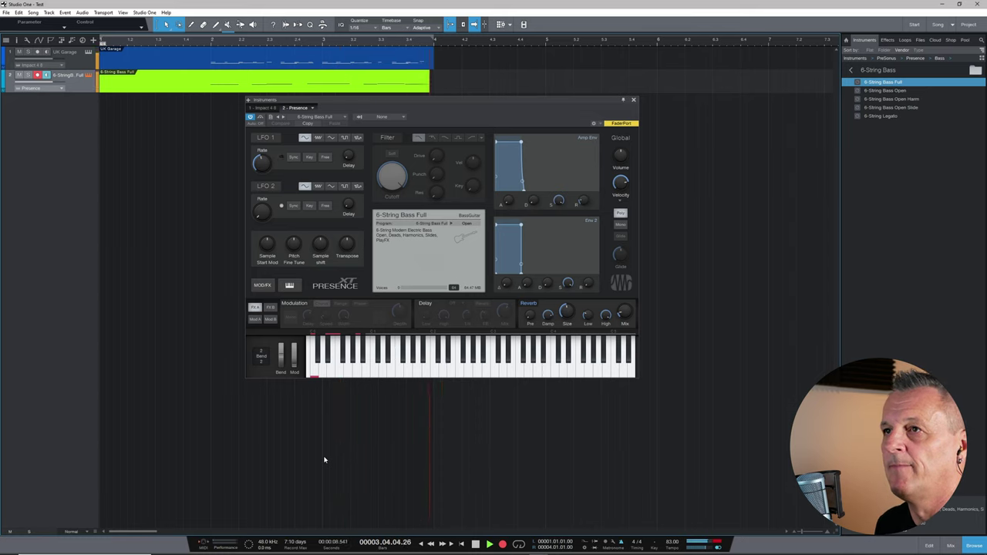
pyautogui.press('space')
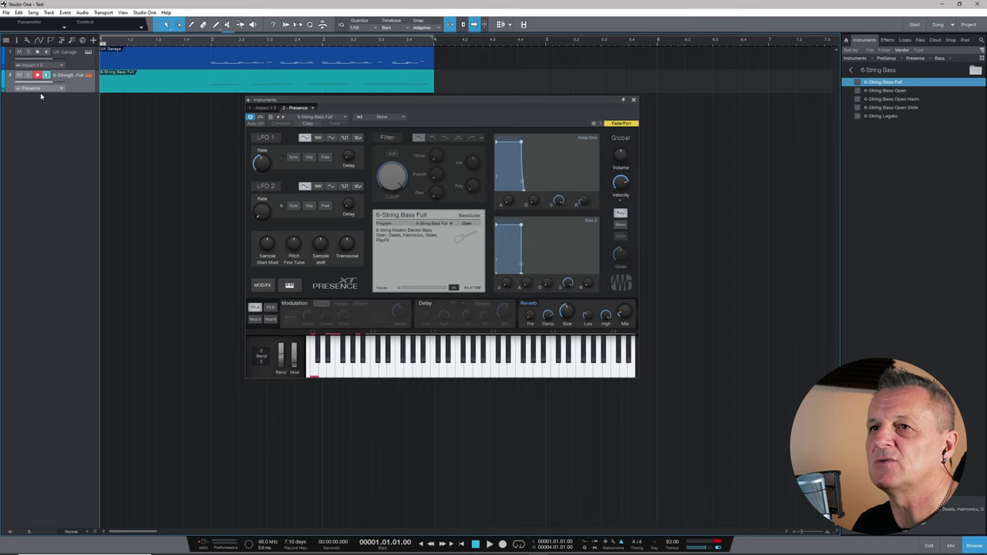
# Step: Play back the drum and bass recordings together from bar 2
pyautogui.click(211, 45)
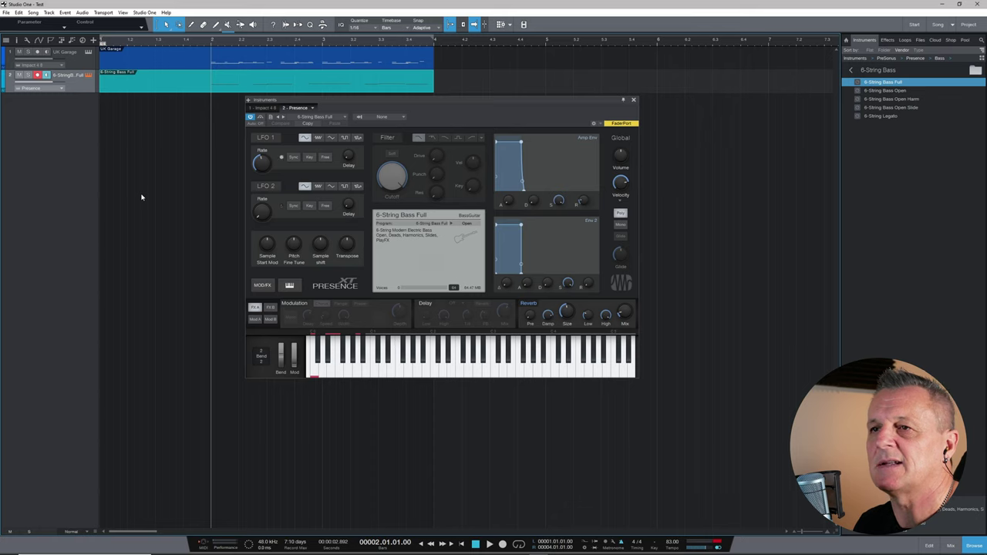
pyautogui.press('space')
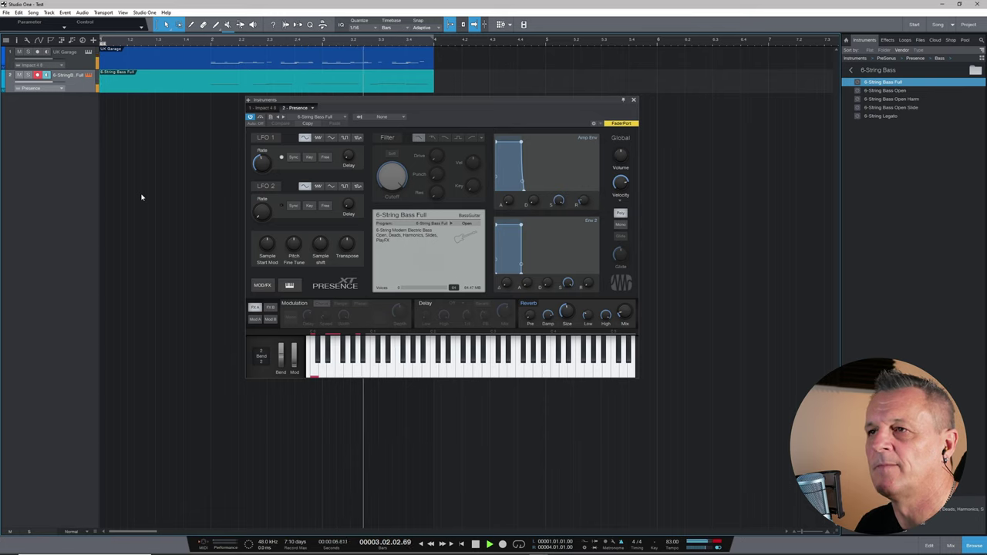
pyautogui.press('space')
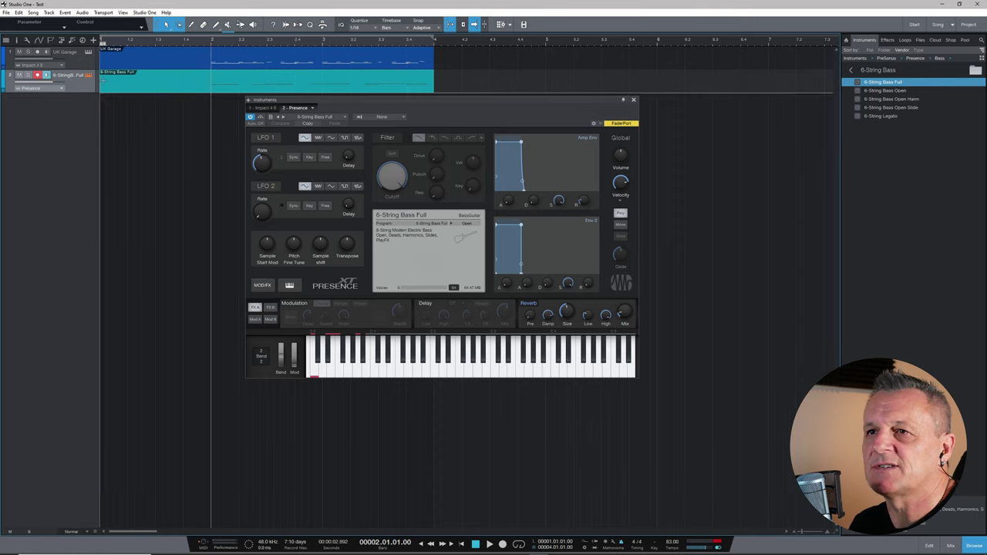
# Step: Trim the starts of the 6-String Bass Full and UK Garage events to bar 2
pyautogui.moveTo(99, 81); pyautogui.dragTo(211, 83)
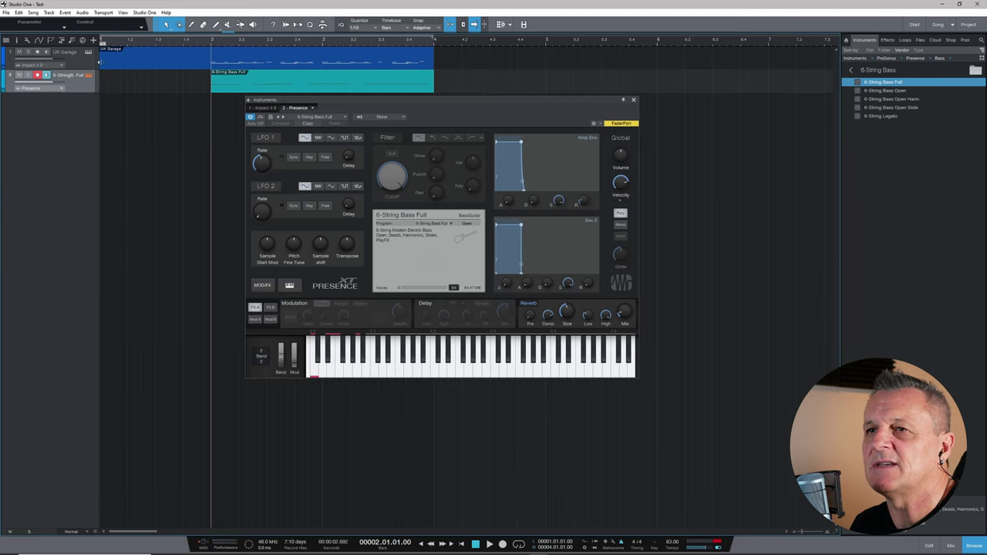
pyautogui.moveTo(99, 62); pyautogui.dragTo(213, 68)
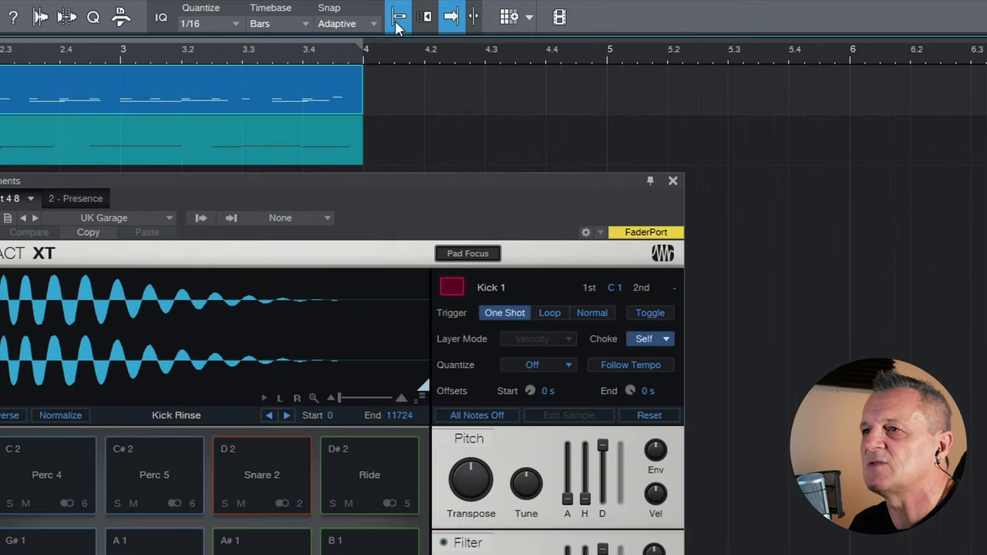
# Step: Try resizing the UK Garage event's start off the grid with snapping turned off, and restore the start to bar 2 with snapping on
pyautogui.click(400, 19)
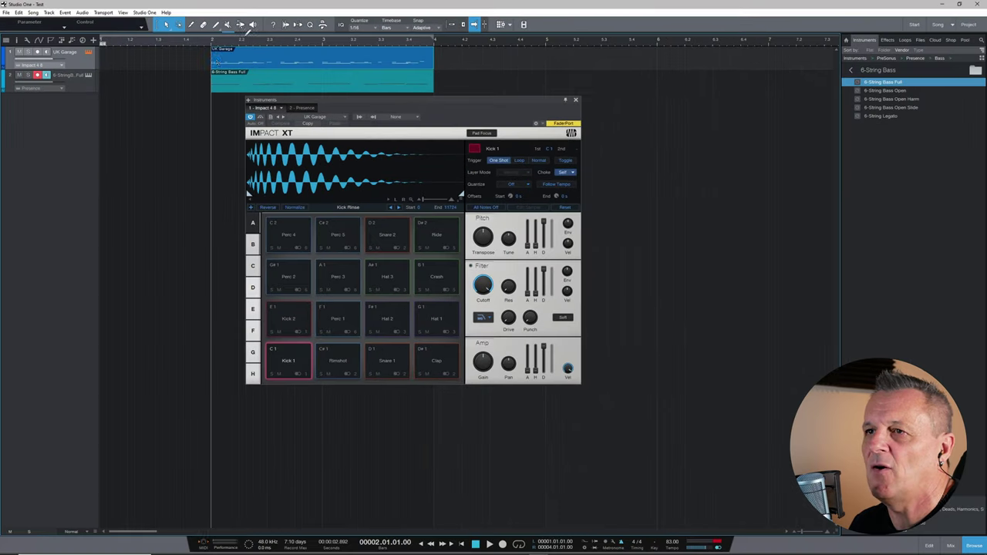
pyautogui.moveTo(211, 63); pyautogui.dragTo(197, 64)
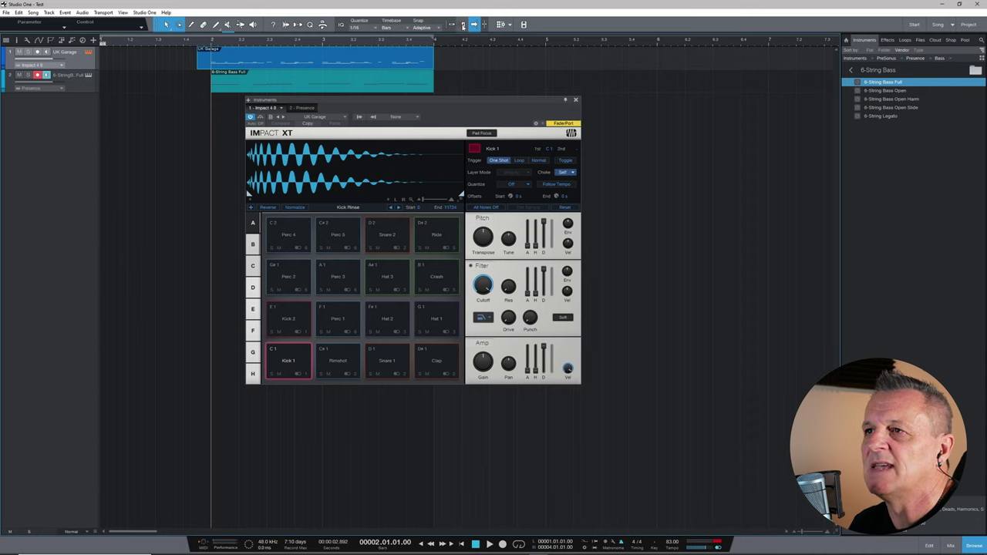
pyautogui.moveTo(199, 61); pyautogui.dragTo(209, 61)
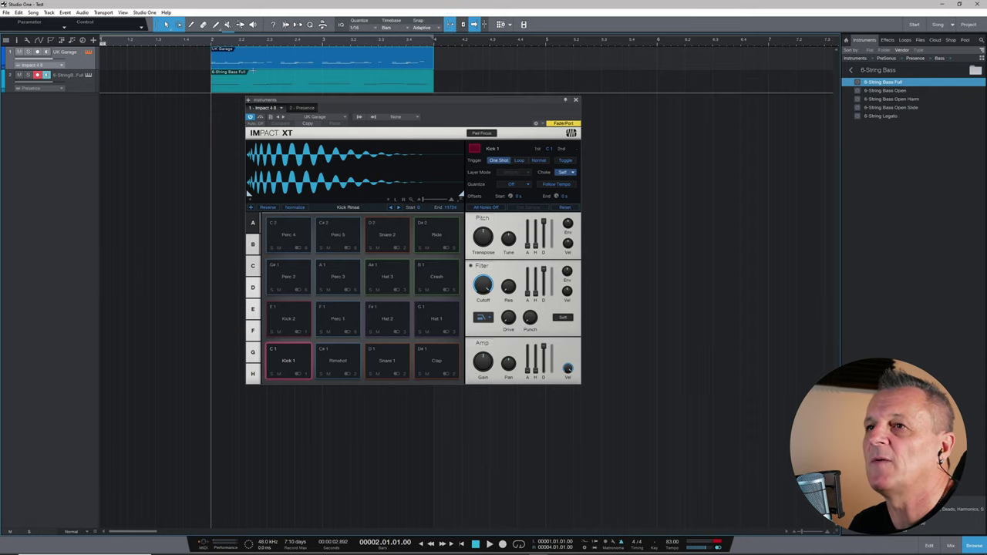